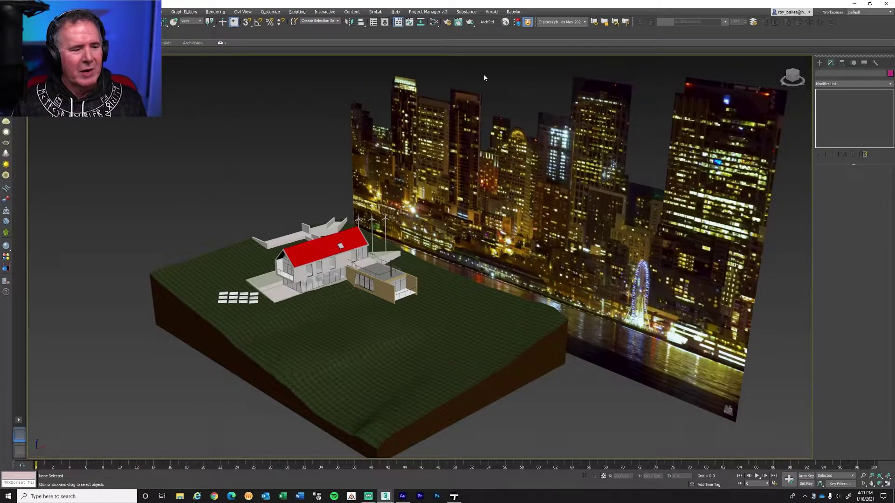
# Select the grass terrain mesh and zoom the viewport in on the house
pyautogui.click(352, 343)
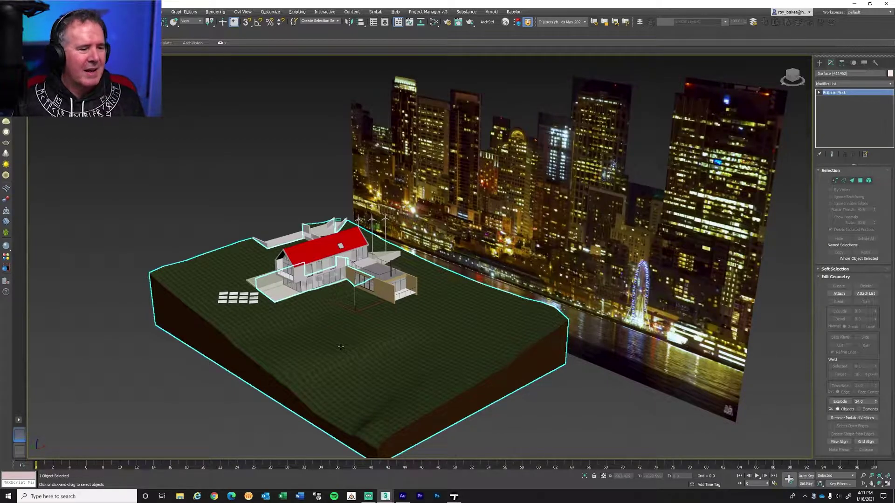
pyautogui.scroll(4, 341, 347)
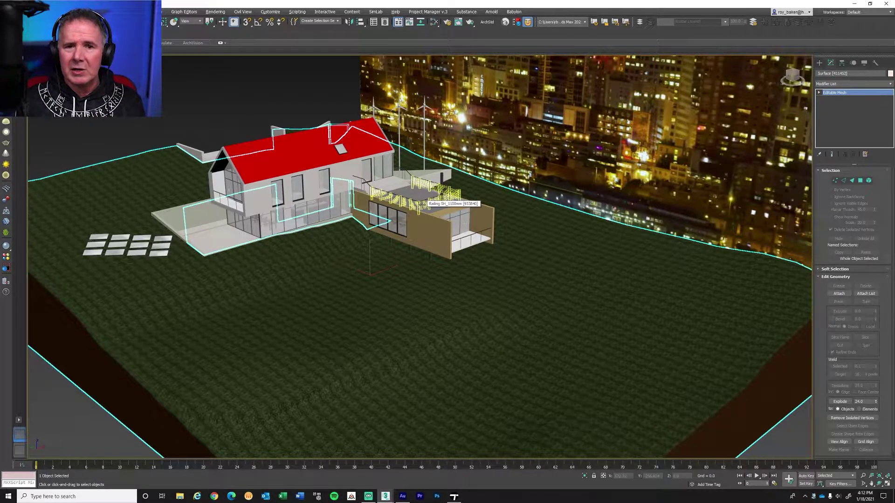
# Open the Slate Material Editor at Map #17's Coordinates, then switch to the uvw.max scene
pyautogui.click(431, 23)
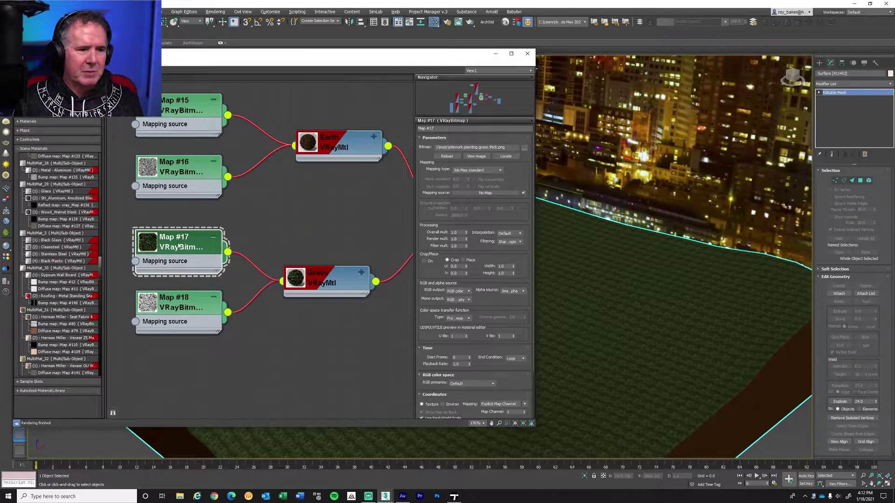
pyautogui.scroll(-3, 493, 245)
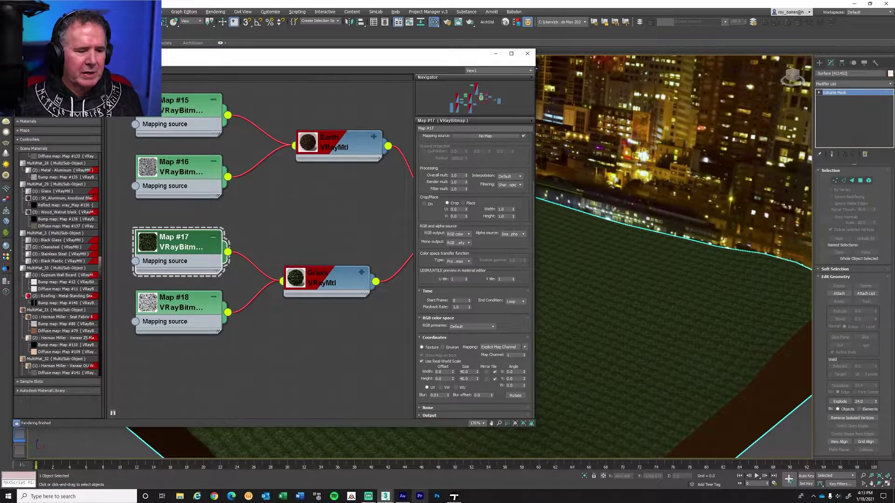
pyautogui.moveTo(386, 496)
pyautogui.click(412, 477)
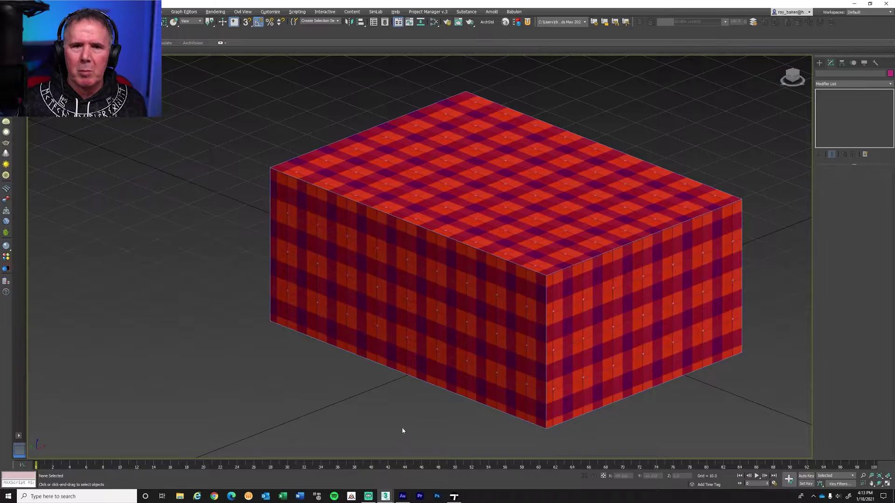
# Show the box's VRayMtl with its Map #18 plaid bitmap in the diffuse slot
pyautogui.click(433, 22)
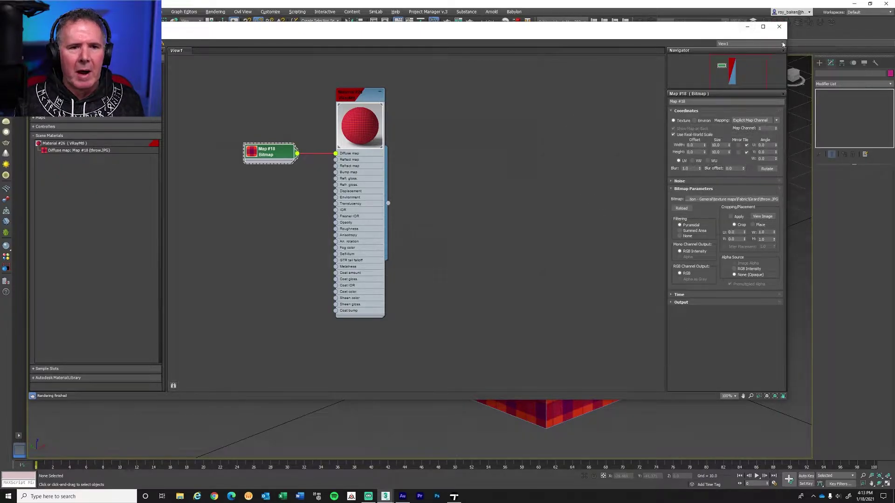
# Narrow the Slate editor and select Box001 to display its Box-type UVW Map modifier
pyautogui.moveTo(788, 35); pyautogui.dragTo(454, 35)
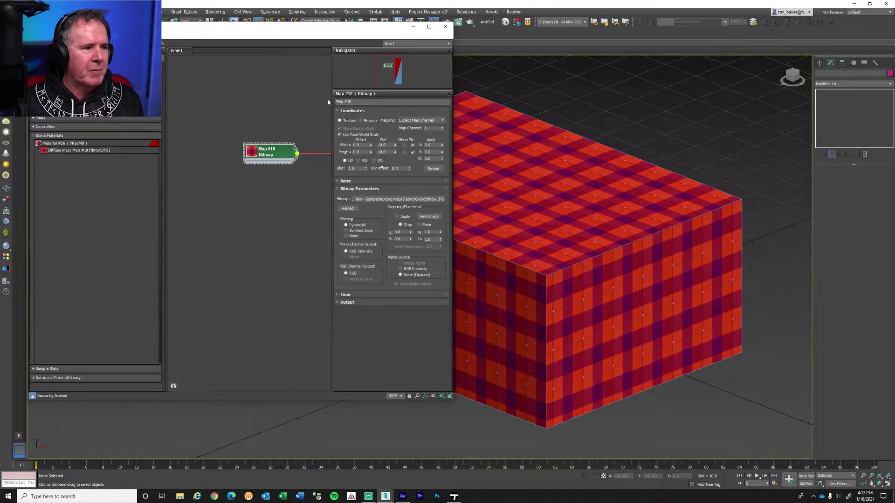
pyautogui.moveTo(268, 156); pyautogui.dragTo(169, 139, button='middle')
pyautogui.click(606, 196)
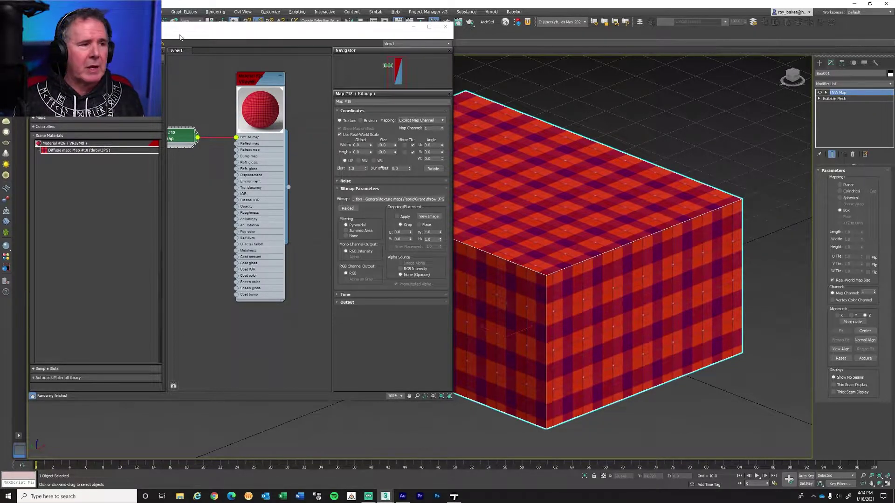
# Export the plaid box scene as Unreal Datasmith file 'box real', then bring Twinmotion forward
pyautogui.click(6, 13)
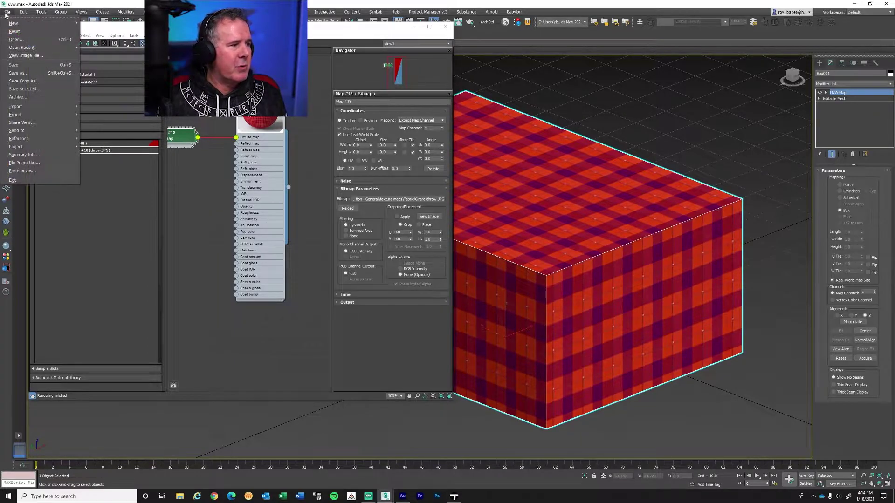
pyautogui.moveTo(47, 114)
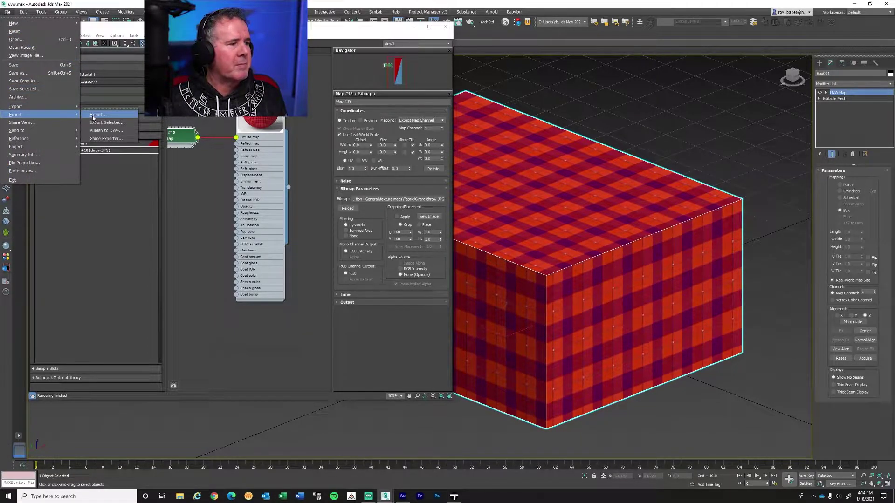
pyautogui.click(91, 116)
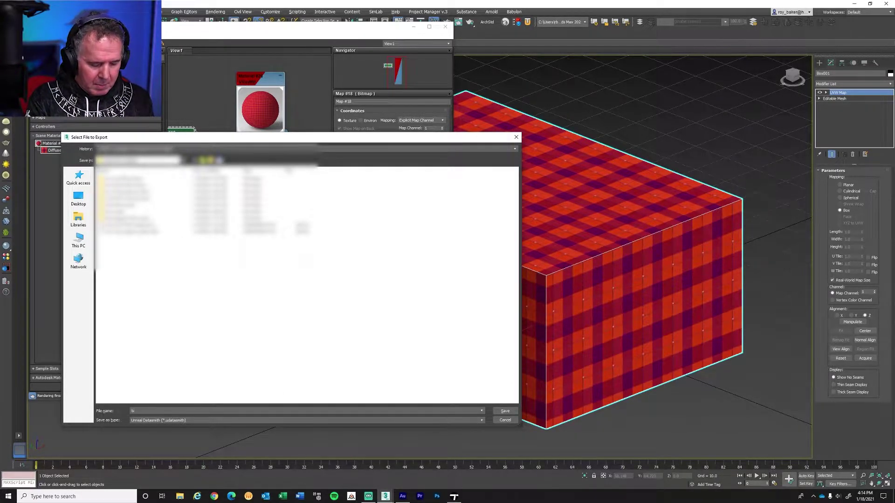
pyautogui.write('x real')
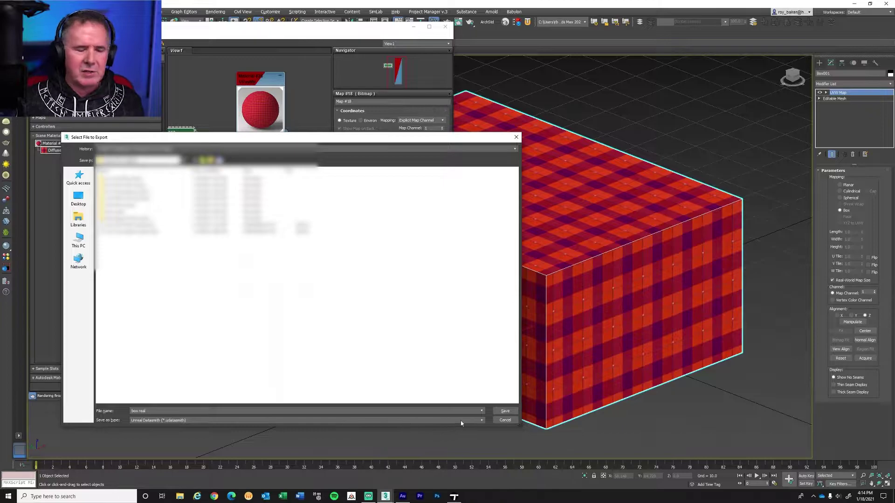
pyautogui.click(505, 411)
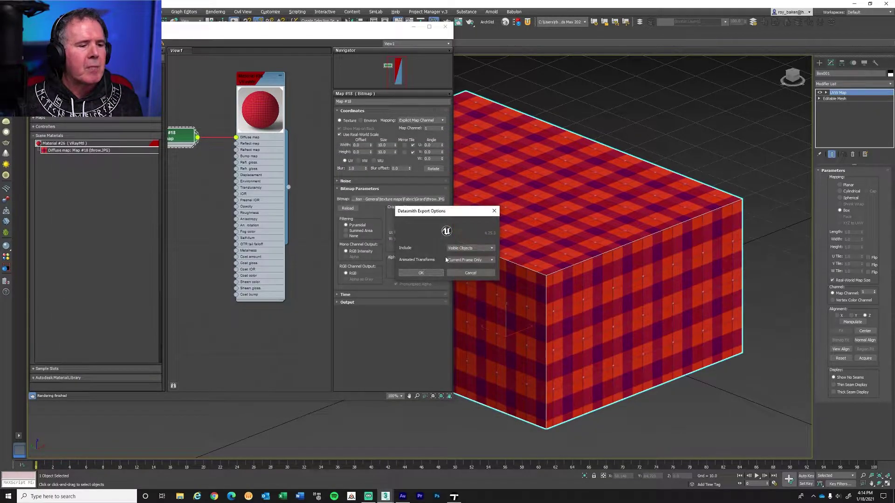
pyautogui.click(421, 273)
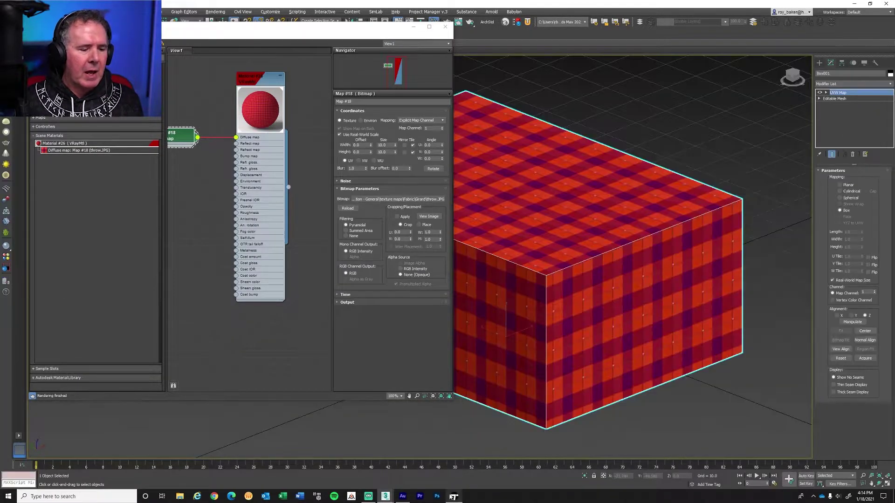
pyautogui.click(454, 496)
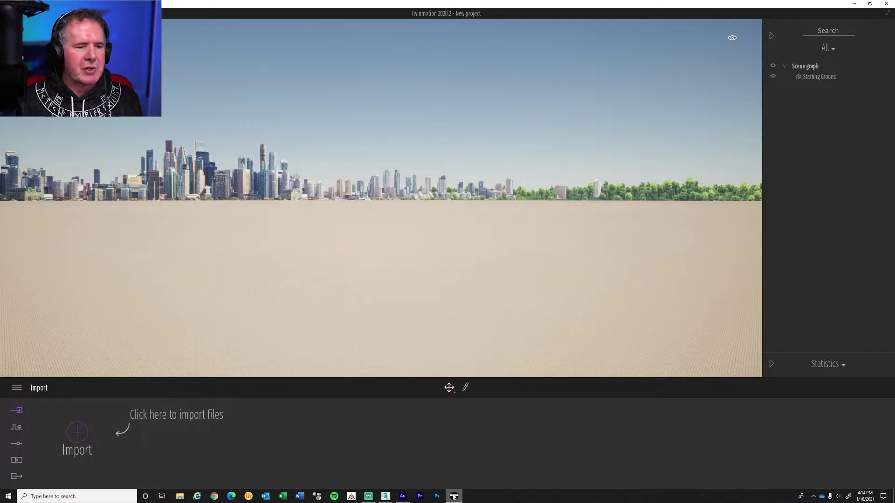
# Import box real.udatasmith into Twinmotion with the default Geometry import settings
pyautogui.click(86, 434)
pyautogui.click(453, 228)
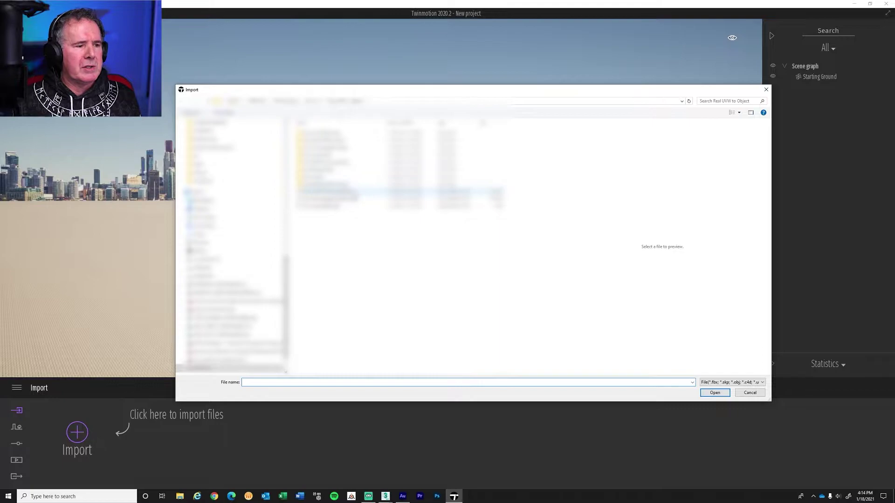
pyautogui.click(353, 206)
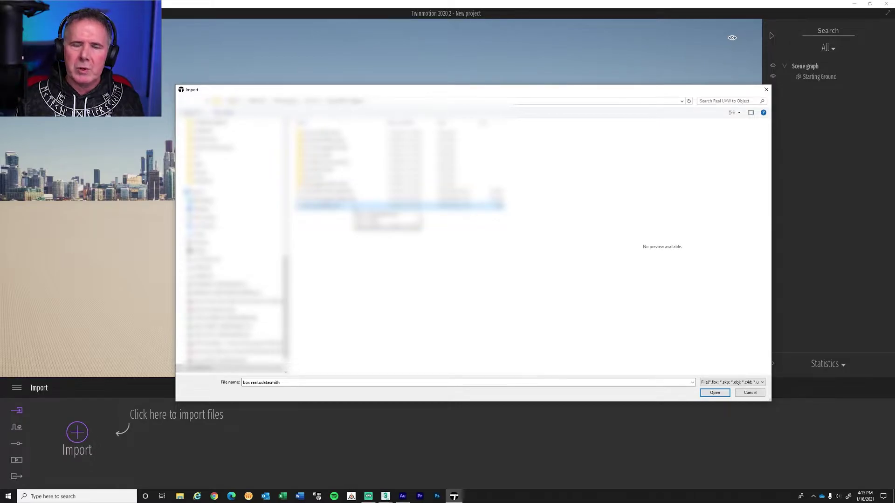
pyautogui.click(710, 394)
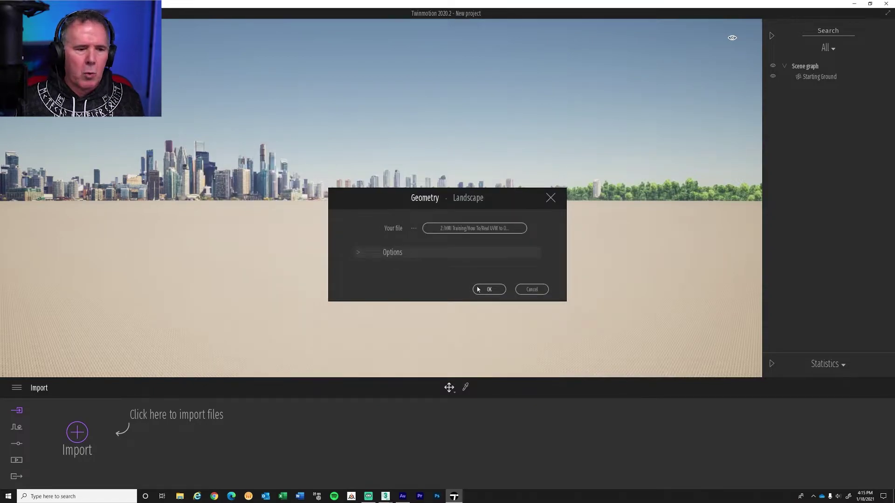
pyautogui.click(489, 290)
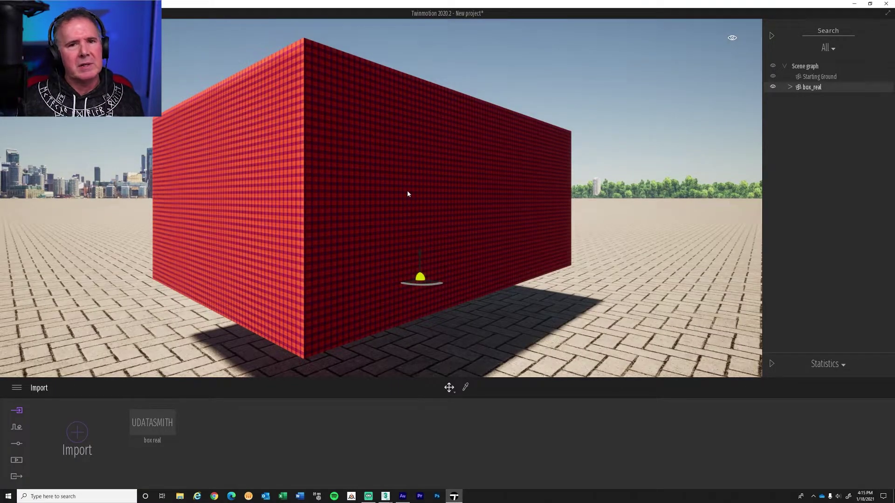
# Orbit the camera around the imported plaid box, then return to uvw.max in 3ds Max
pyautogui.moveTo(311, 186); pyautogui.dragTo(312, 185)
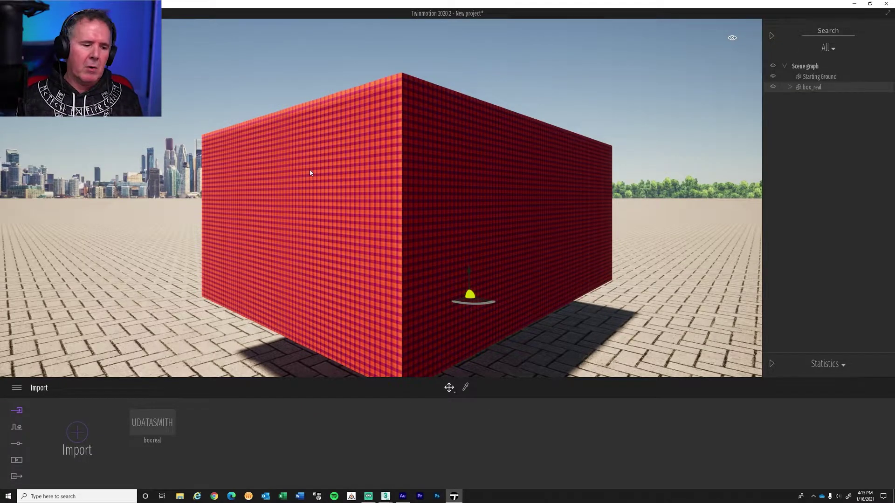
pyautogui.moveTo(384, 497)
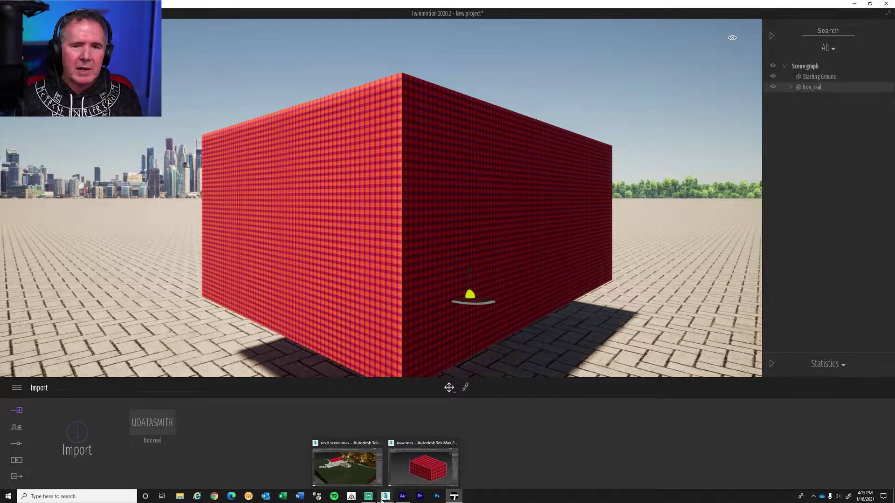
pyautogui.moveTo(363, 474)
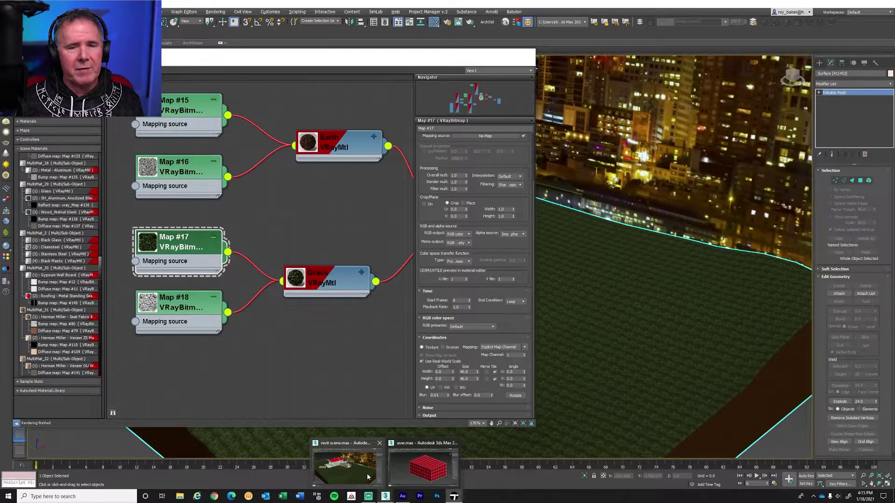
pyautogui.click(417, 469)
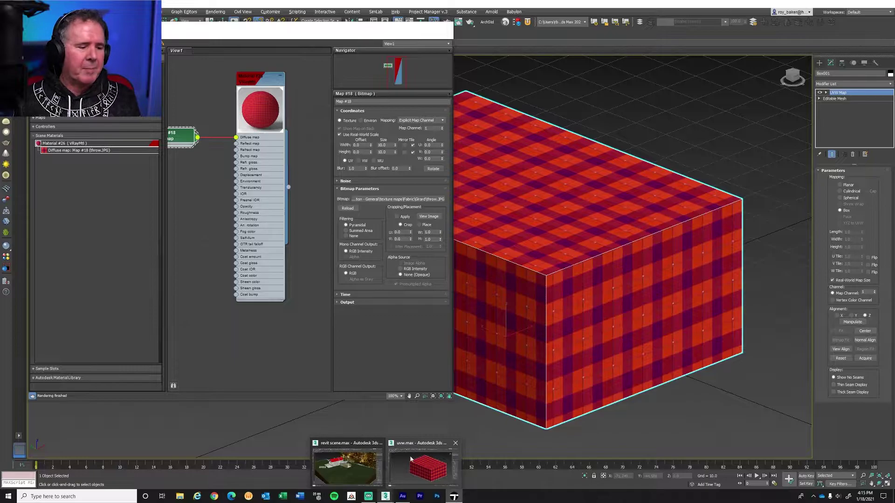
# Turn off Use Real-World Scale on the Map #18 plaid bitmap, leaving tiling at 0.1
pyautogui.click(412, 461)
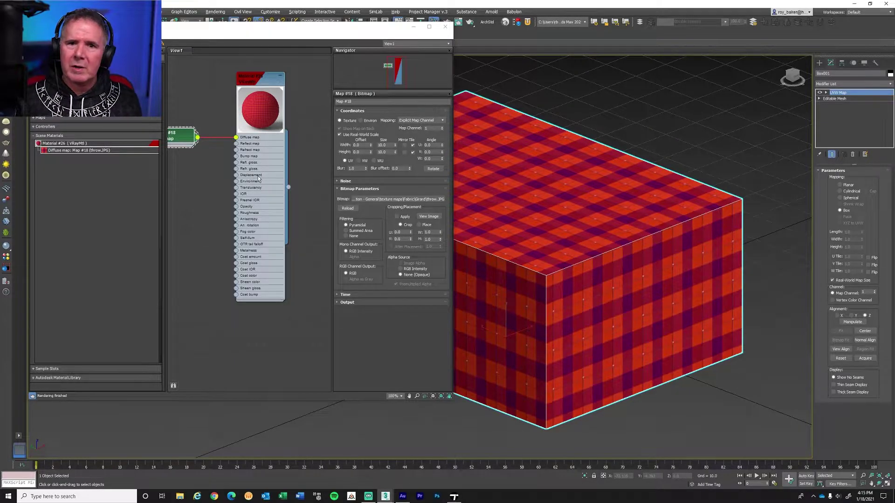
pyautogui.moveTo(206, 138); pyautogui.dragTo(208, 169, button='middle')
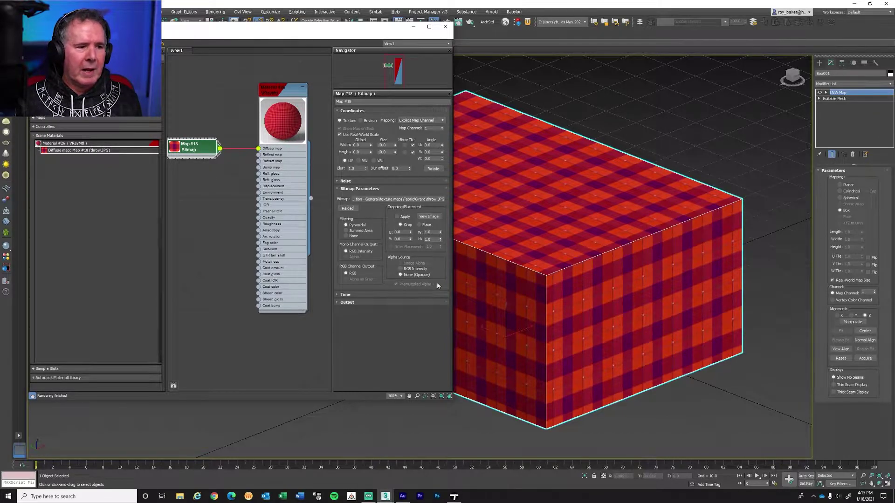
pyautogui.click(361, 135)
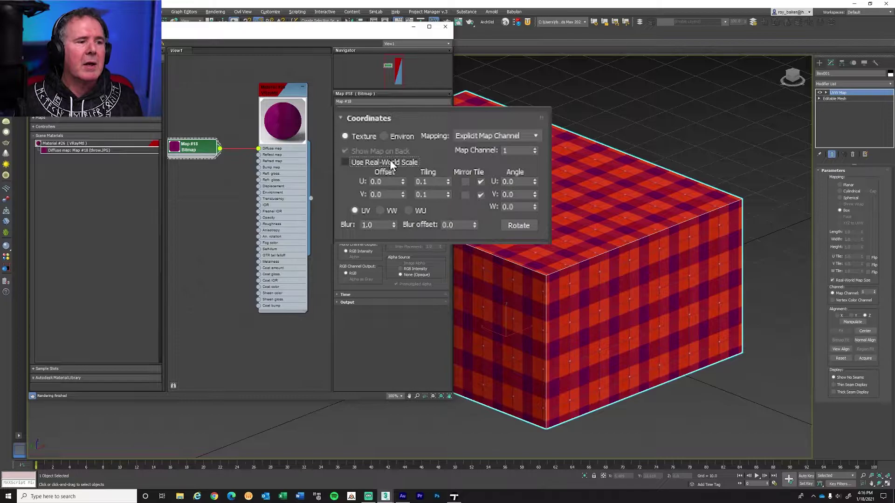
# Set the bitmap's U and V tiling to 1.0 and disable Real-World Map Size in UVW Map
pyautogui.click(440, 182)
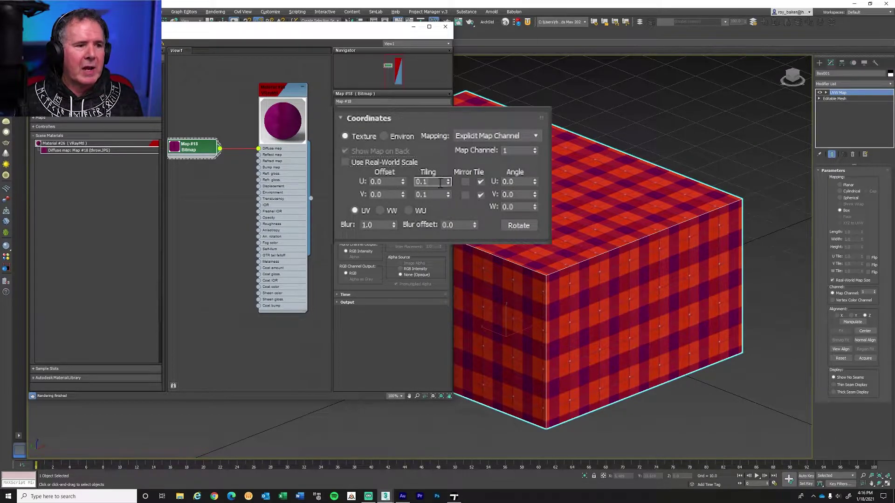
pyautogui.write('1')
pyautogui.press('Tab')
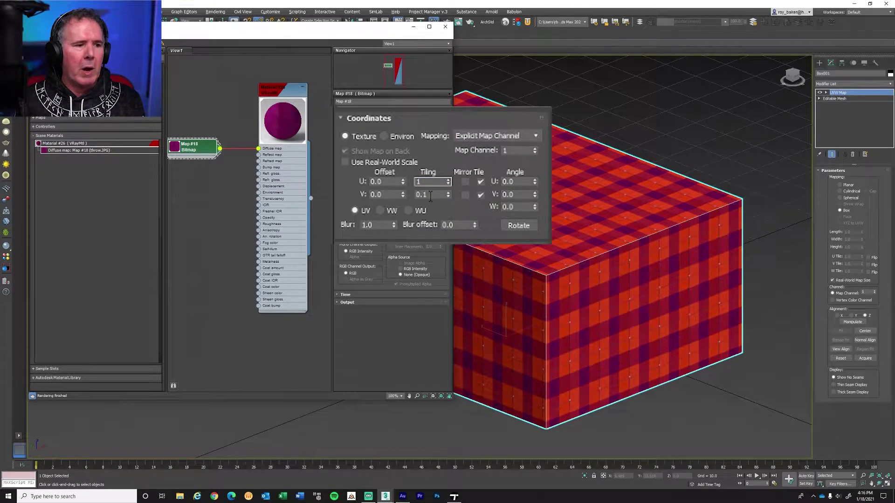
pyautogui.write('1')
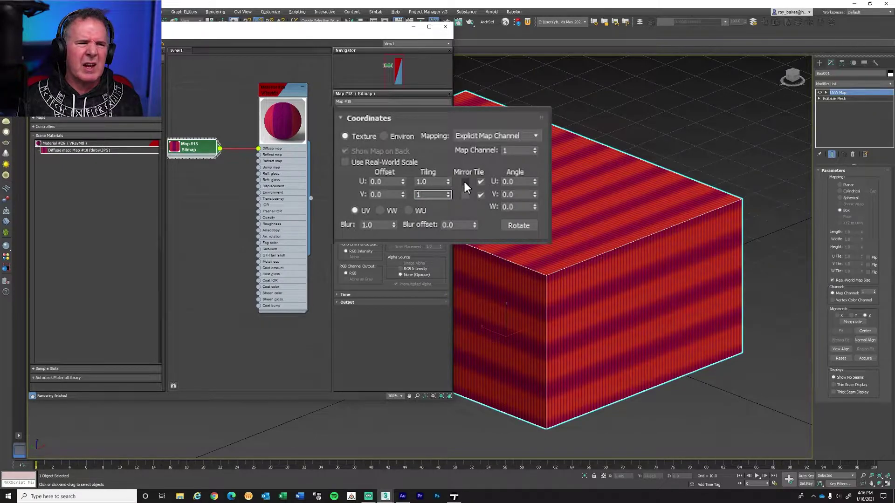
pyautogui.click(432, 182)
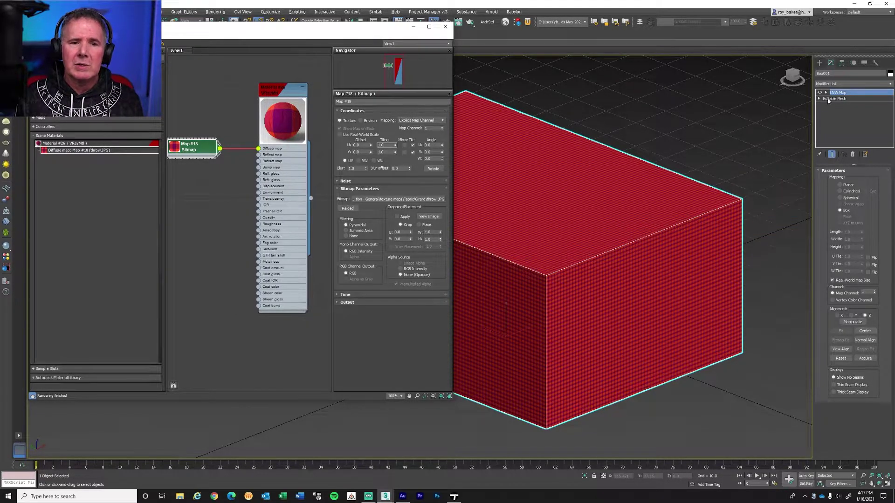
pyautogui.click(847, 280)
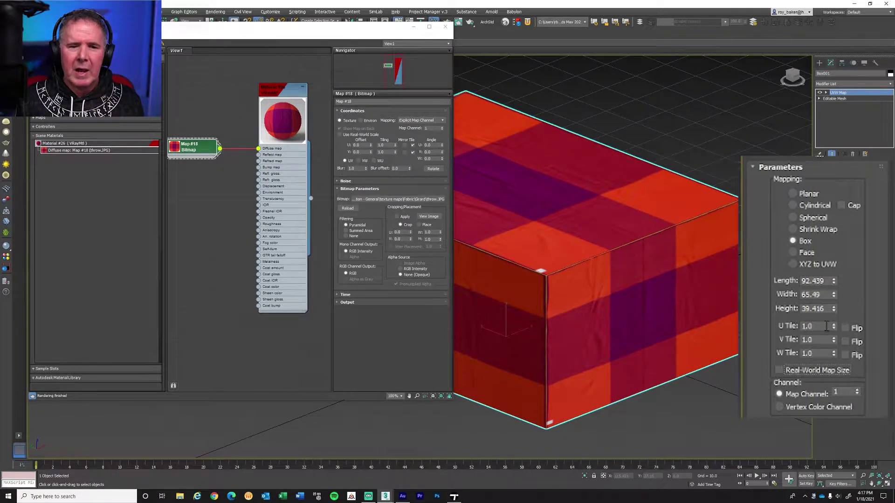
# Set the UVW Map Length, Width and Height to 10 each, then minimize the material editor
pyautogui.click(830, 280)
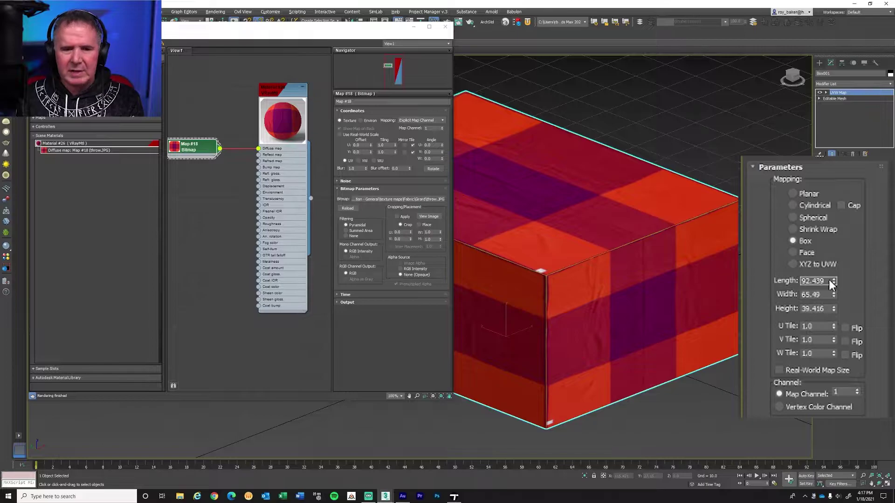
pyautogui.doubleClick(829, 279)
pyautogui.write('10')
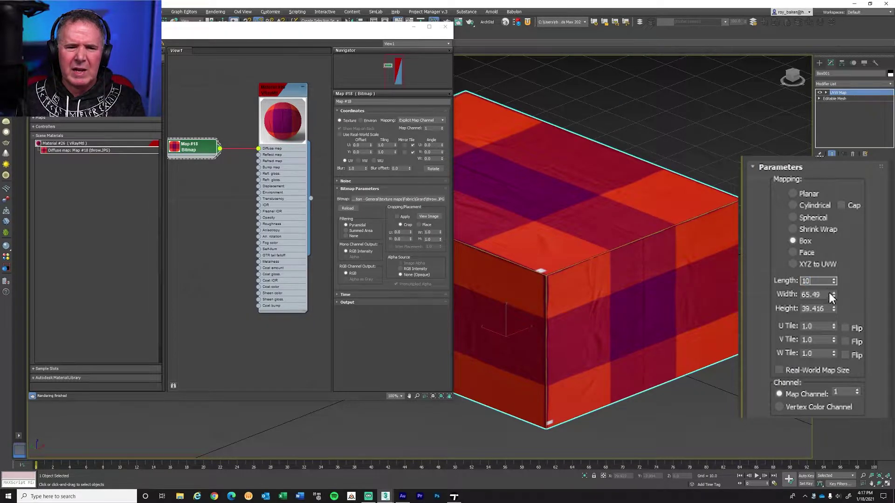
pyautogui.press('Tab')
pyautogui.write('10')
pyautogui.press('Tab')
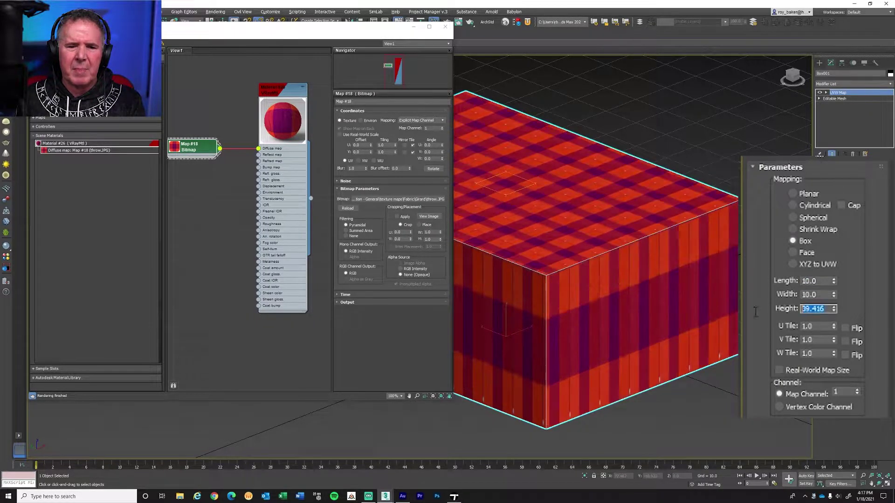
pyautogui.write('10')
pyautogui.press('Tab')
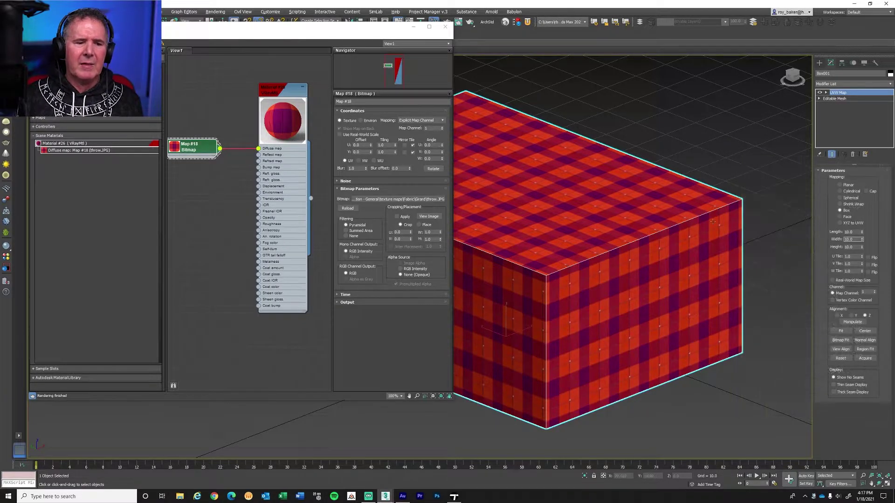
pyautogui.click(413, 29)
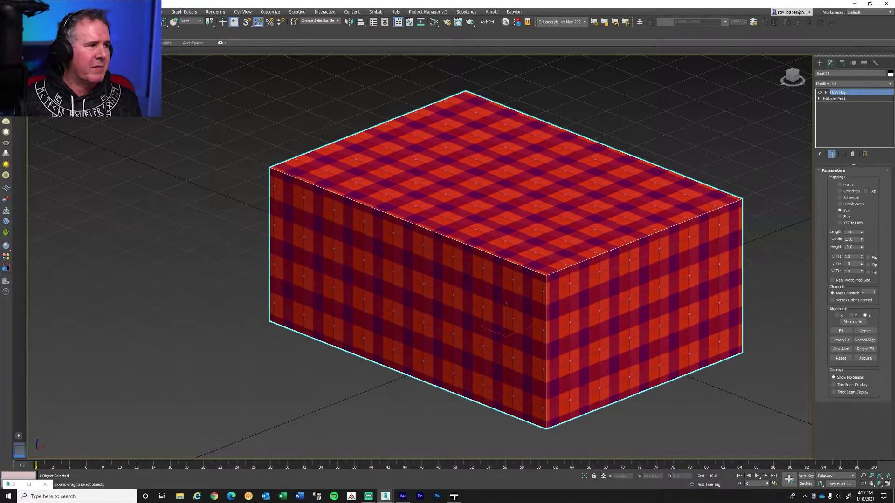
# Export the 3ds Max plaid box scene as an Unreal Datasmith file named 'box uvw'
pyautogui.click(7, 11)
pyautogui.moveTo(28, 114)
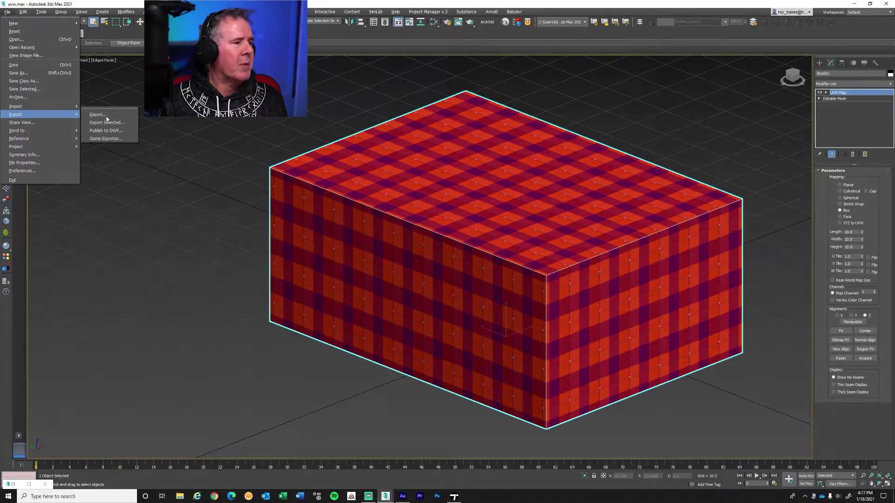
pyautogui.click(106, 116)
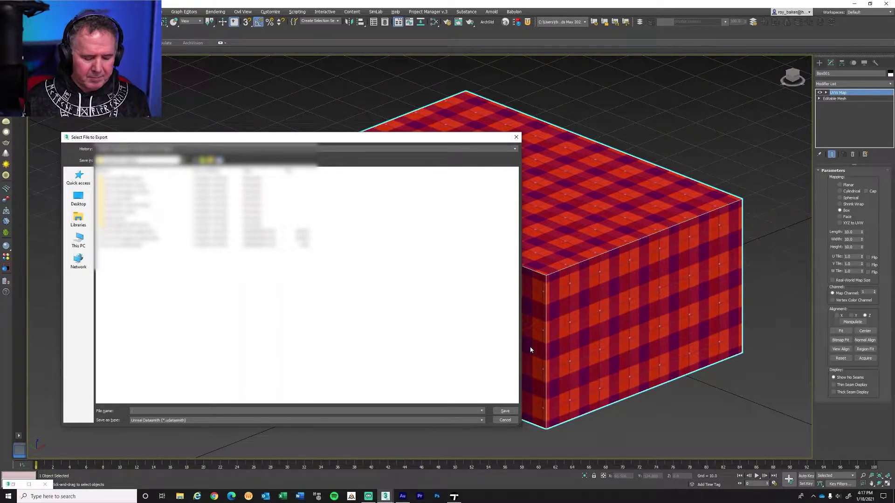
pyautogui.write('b')
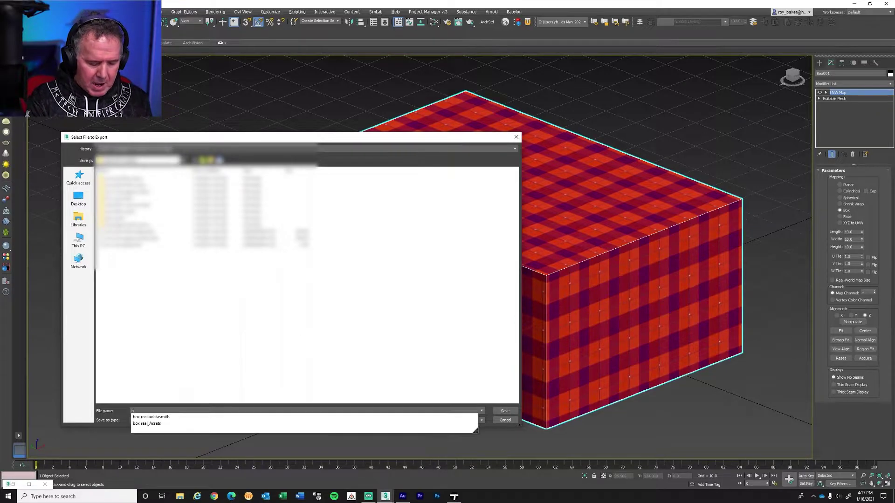
pyautogui.write('ox uv')
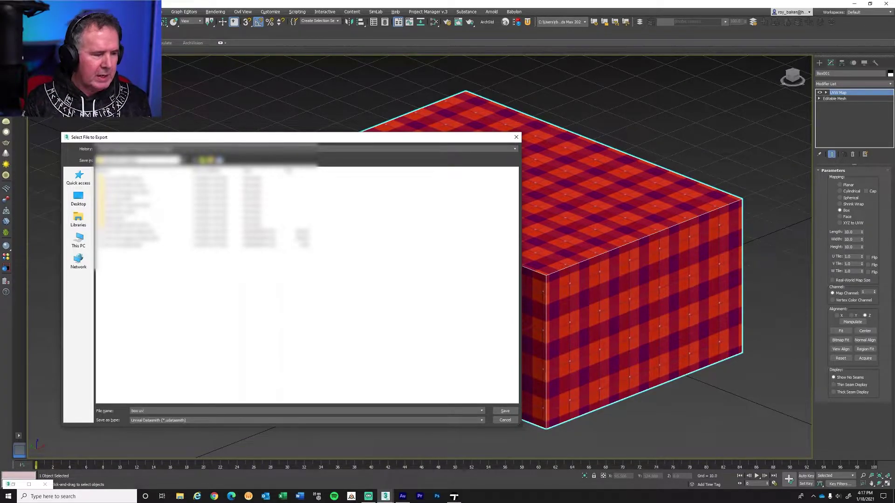
pyautogui.write('w')
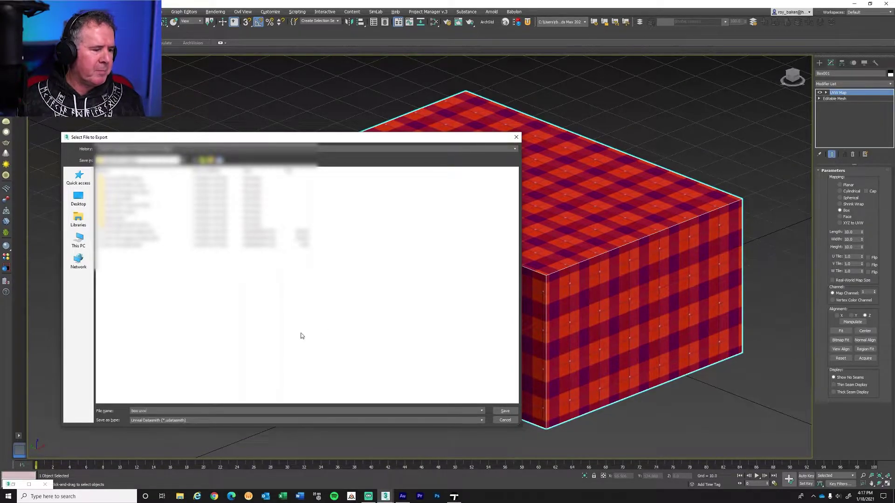
pyautogui.click(509, 413)
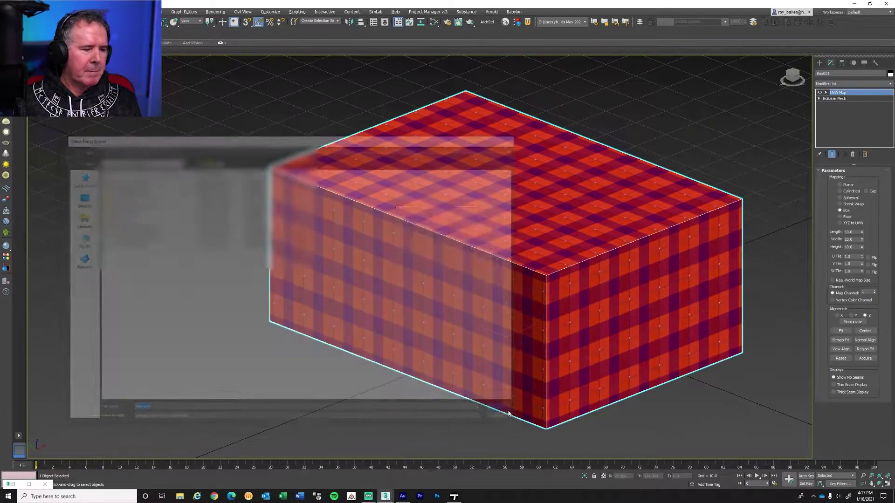
pyautogui.click(420, 274)
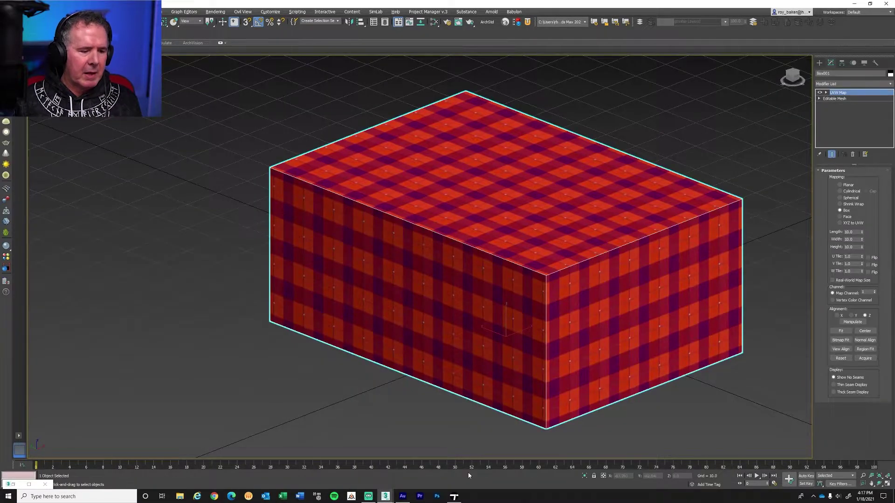
# In Twinmotion, move box_real further right and back, then pull the camera back to view it
pyautogui.click(453, 496)
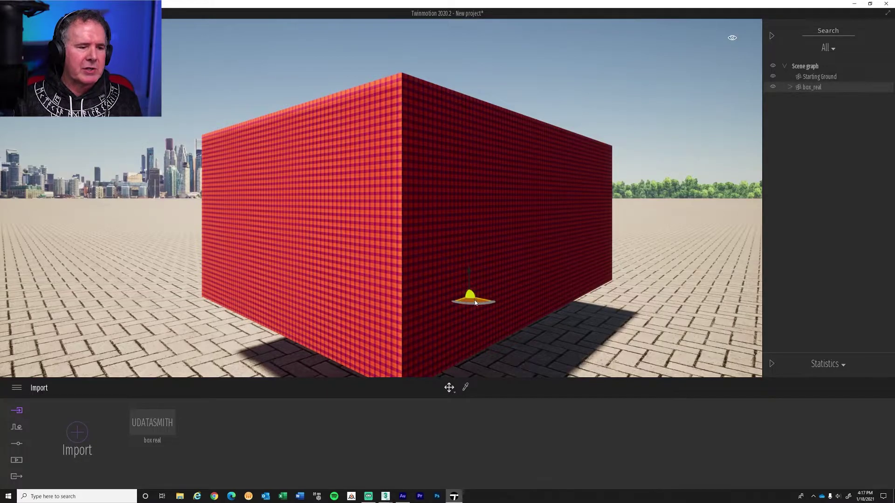
pyautogui.moveTo(470, 295); pyautogui.dragTo(606, 242)
pyautogui.scroll(3, 484, 238)
pyautogui.moveTo(482, 238); pyautogui.dragTo(434, 217, button='right')
pyautogui.scroll(-3, 466, 223)
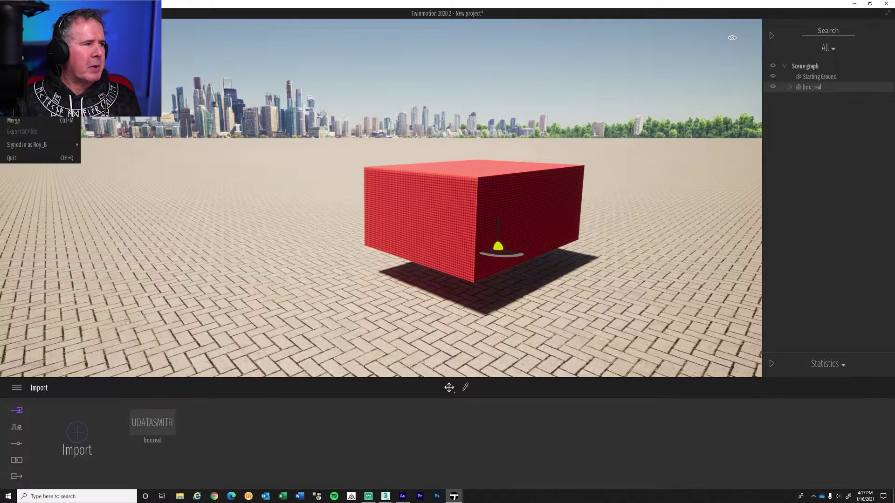
# Import box uvw.udatasmith beside box_real, choosing Keep both for the material conflict
pyautogui.click(78, 437)
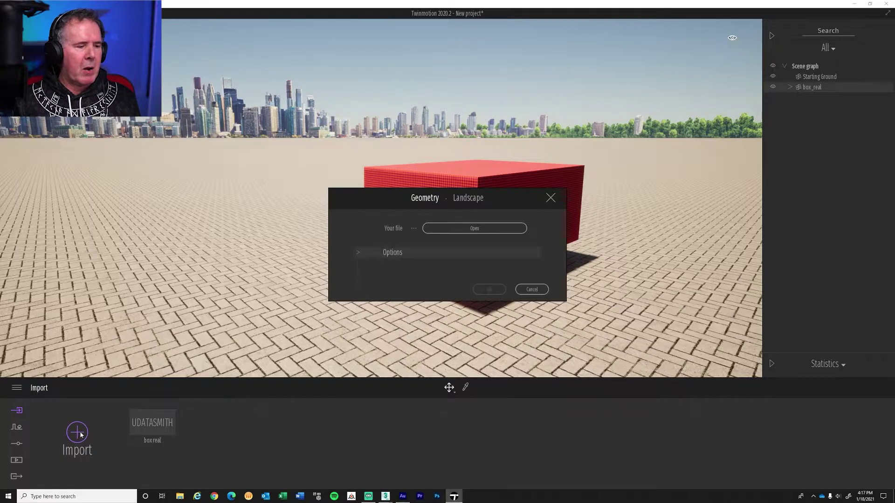
pyautogui.click(463, 229)
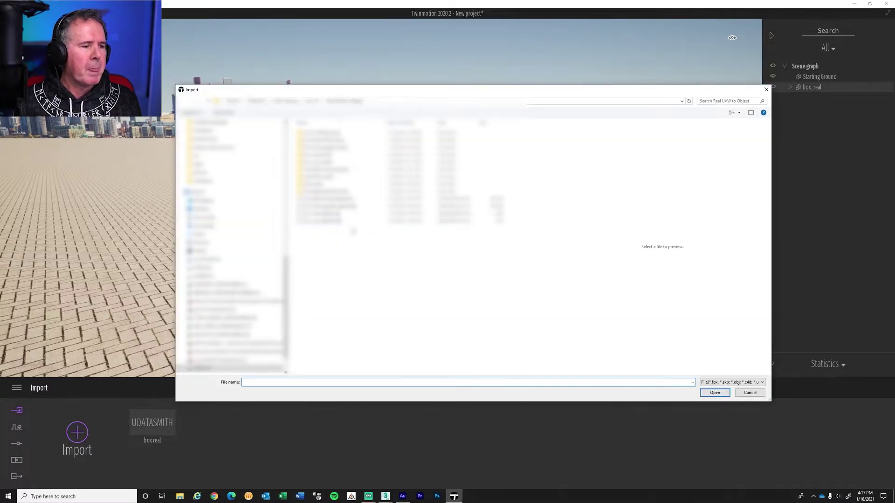
pyautogui.click(348, 221)
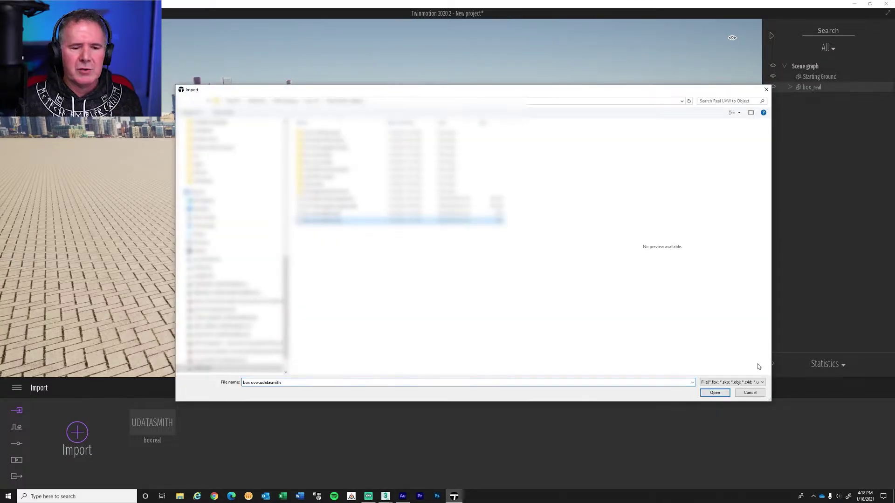
pyautogui.click(716, 394)
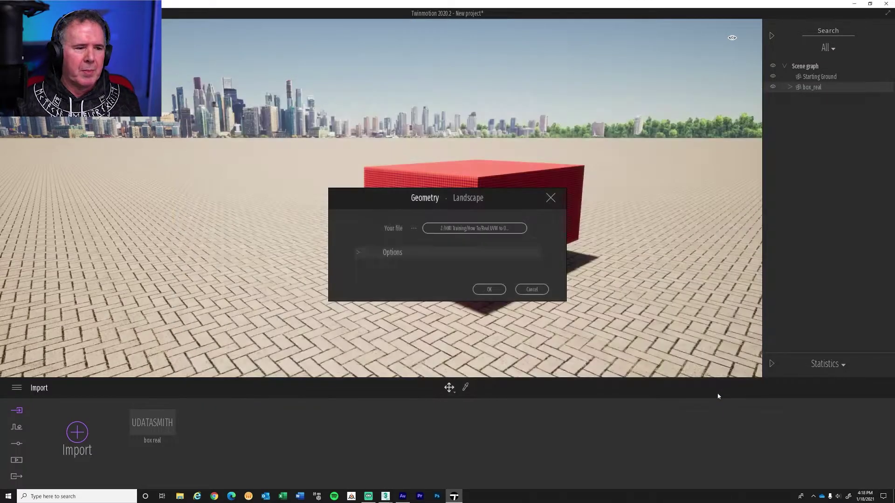
pyautogui.click(490, 290)
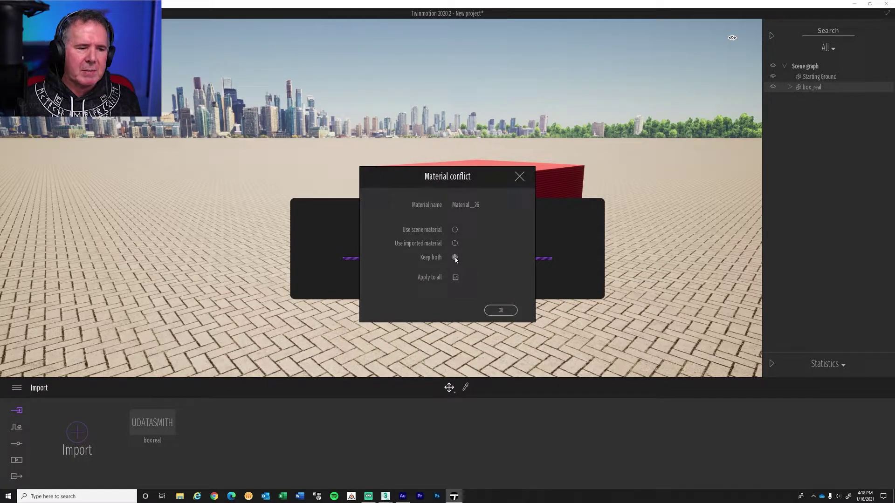
pyautogui.click(507, 313)
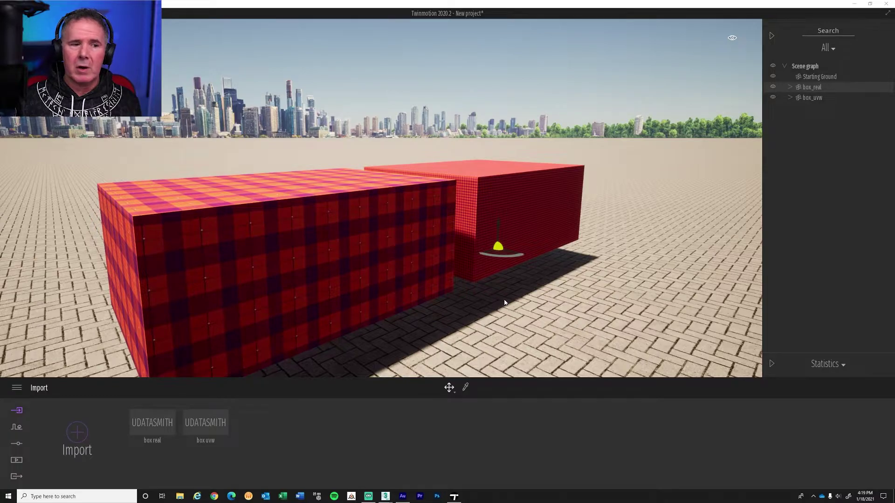
# Start a new empty Twinmotion project without saving, then bring 3ds Max back to the front
pyautogui.hotkey('ctrl', 'n')
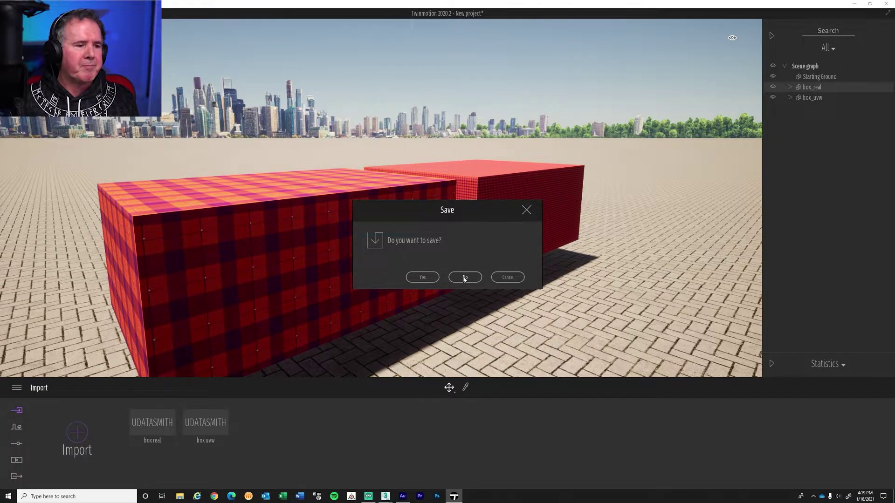
pyautogui.click(465, 277)
pyautogui.moveTo(385, 495)
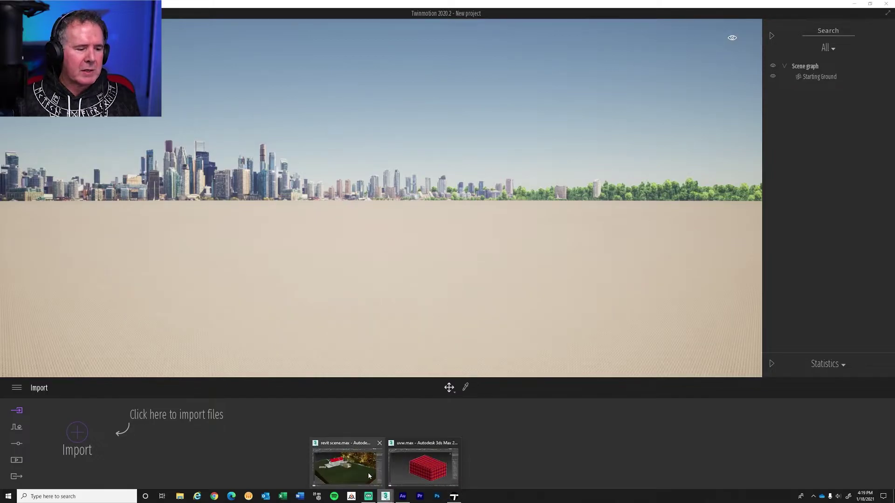
pyautogui.click(368, 468)
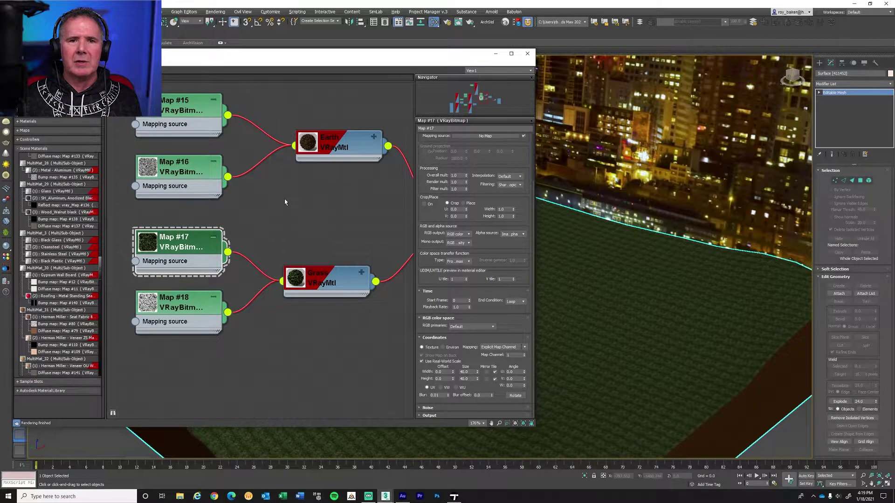
# Check Map #17's Coordinates: Real-World Scale on with 40.0 width and height
pyautogui.moveTo(100, 269); pyautogui.dragTo(124, 246)
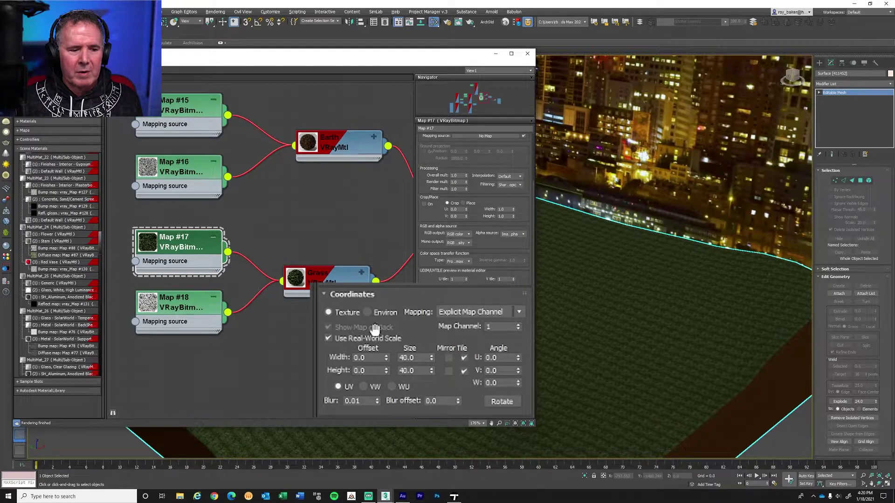
# Open UV Tools 3.2e and run Bitmap to UV to turn real-world scale into 1.0 UV tiling
pyautogui.click(528, 23)
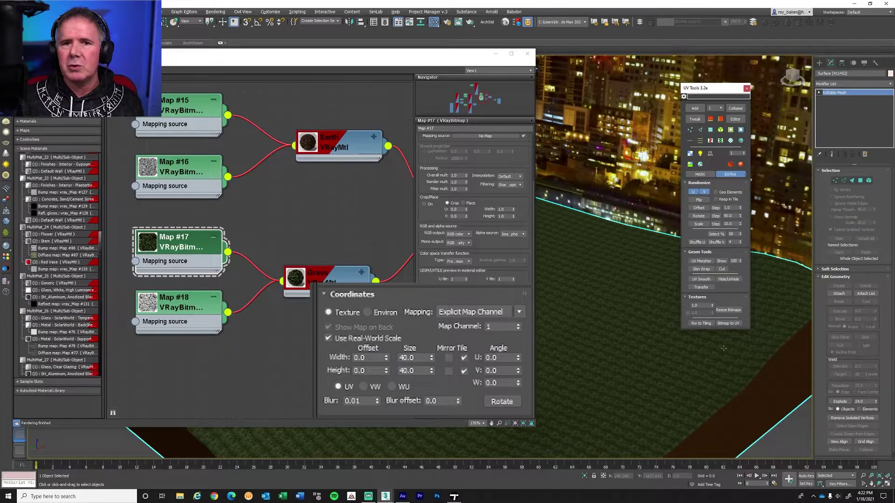
pyautogui.click(731, 323)
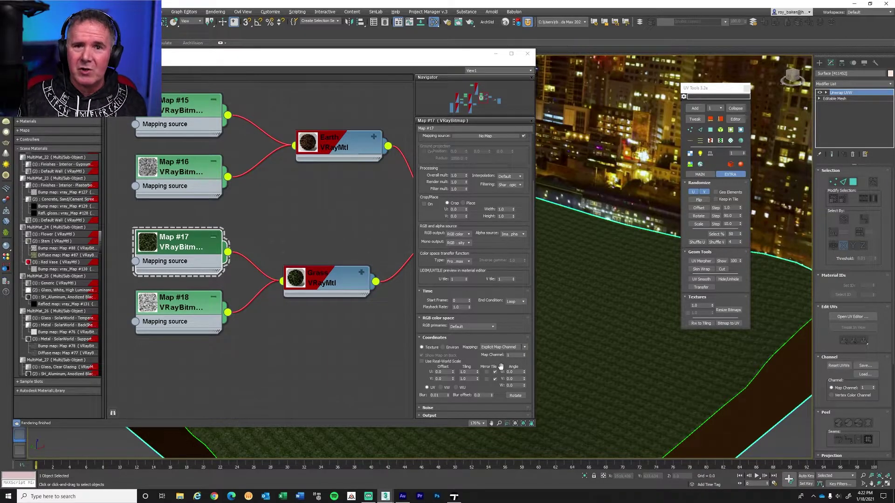
# Return to Twinmotion's empty new project with only the Starting Ground
pyautogui.click(454, 497)
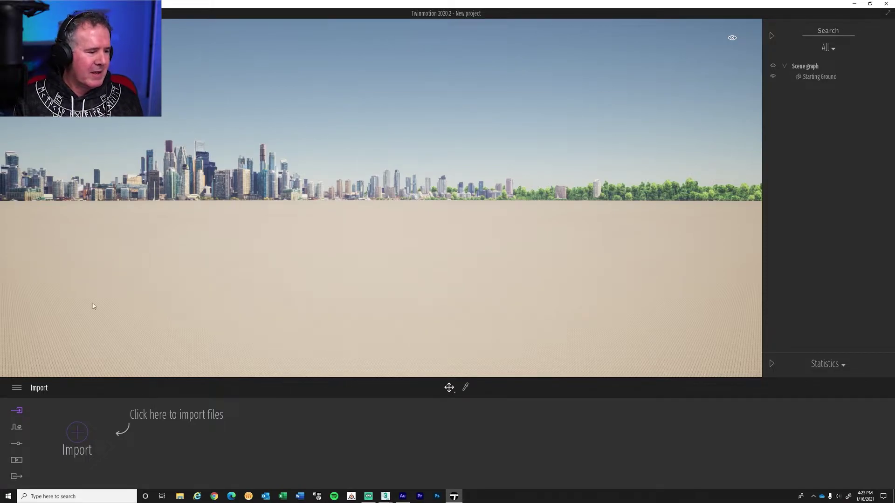
# Import Arch Real UVW.udatasmith into the new Twinmotion project
pyautogui.click(77, 434)
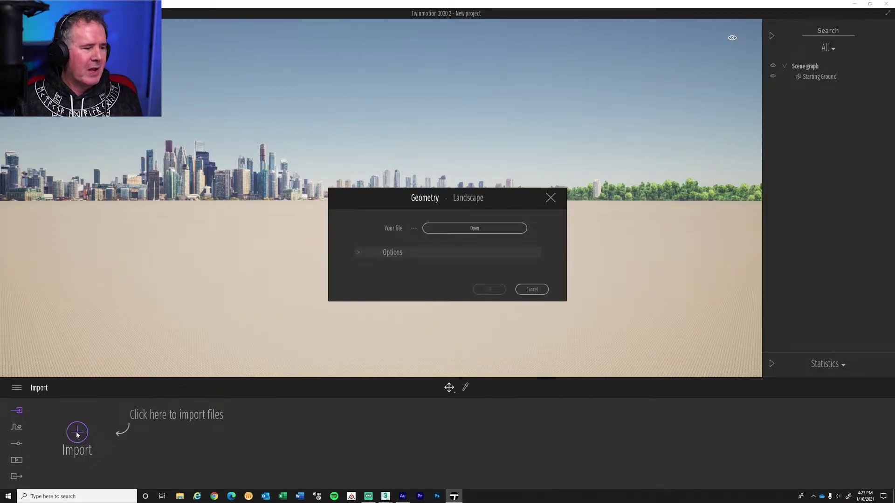
pyautogui.click(493, 229)
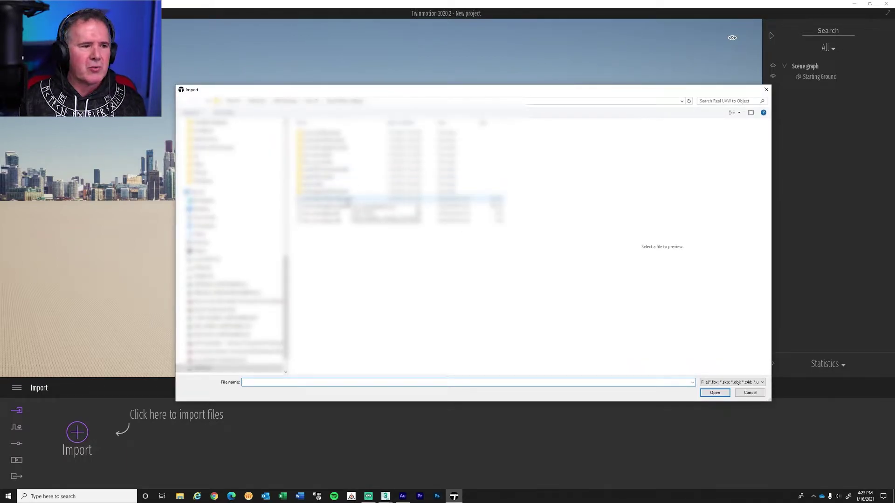
pyautogui.click(326, 199)
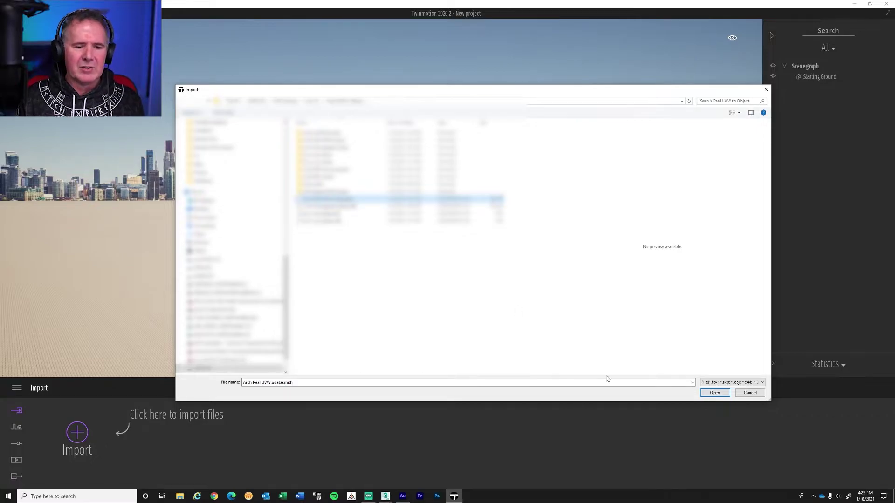
pyautogui.click(706, 394)
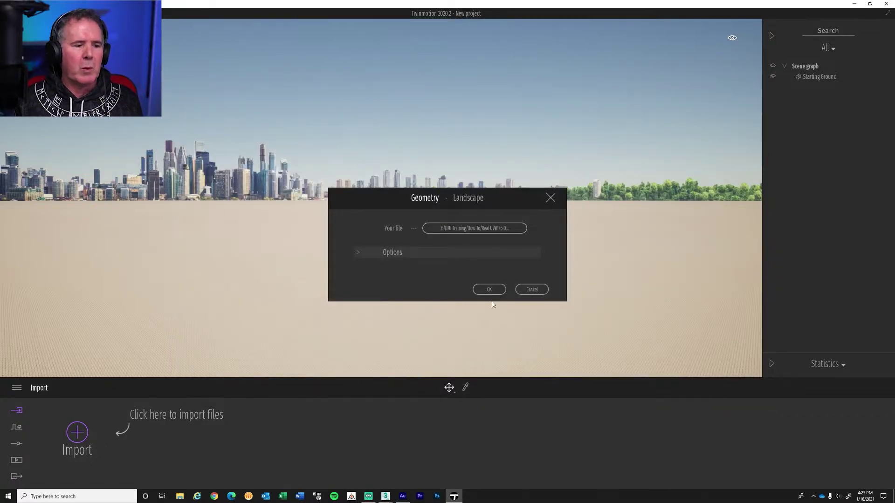
pyautogui.click(488, 290)
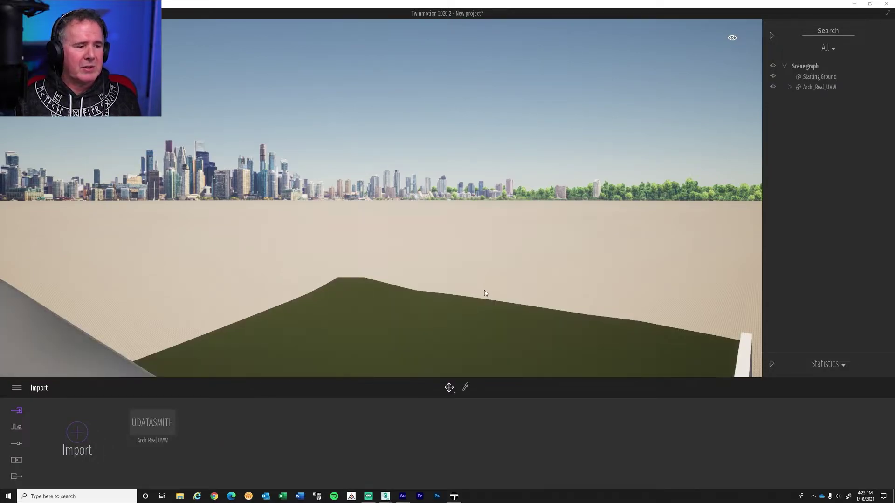
# Zoom out and orbit around the imported house, from its gable end to the orange front wall
pyautogui.scroll(-5, 485, 293)
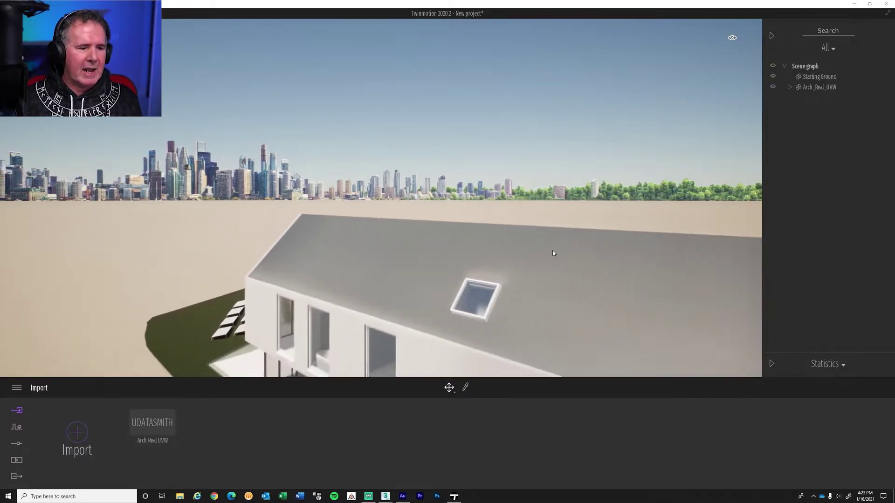
pyautogui.moveTo(553, 253); pyautogui.dragTo(711, 270)
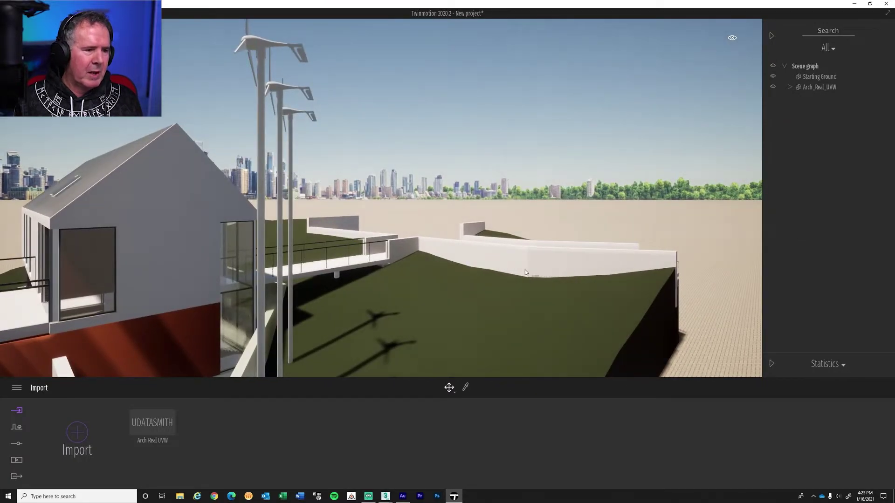
pyautogui.moveTo(525, 273); pyautogui.dragTo(394, 262)
# Lower the Starting Ground beneath the terrain, then zoom in on the house to check the grass tiling
pyautogui.click(28, 250)
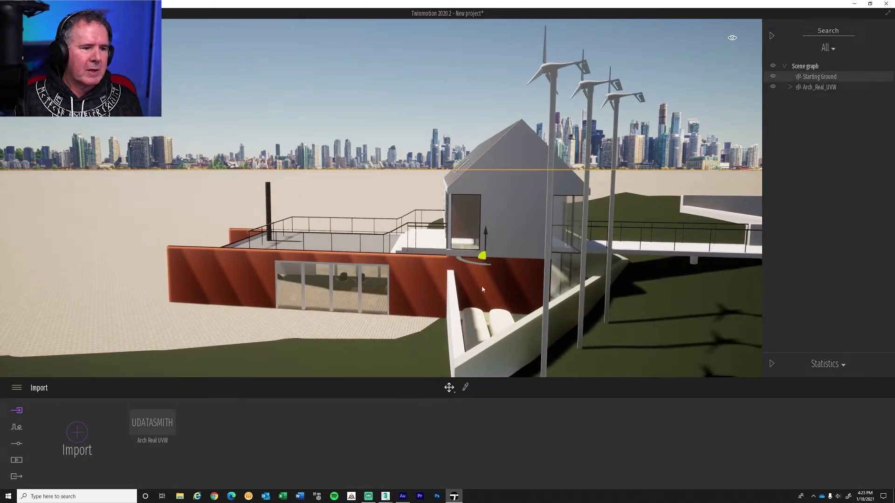
pyautogui.moveTo(487, 243); pyautogui.dragTo(485, 285)
pyautogui.click(391, 298)
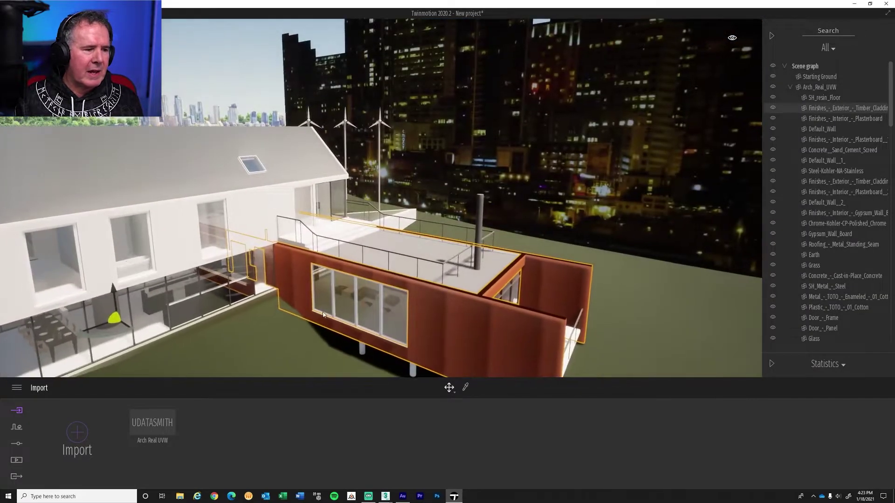
pyautogui.scroll(5, 477, 335)
pyautogui.scroll(5, 309, 318)
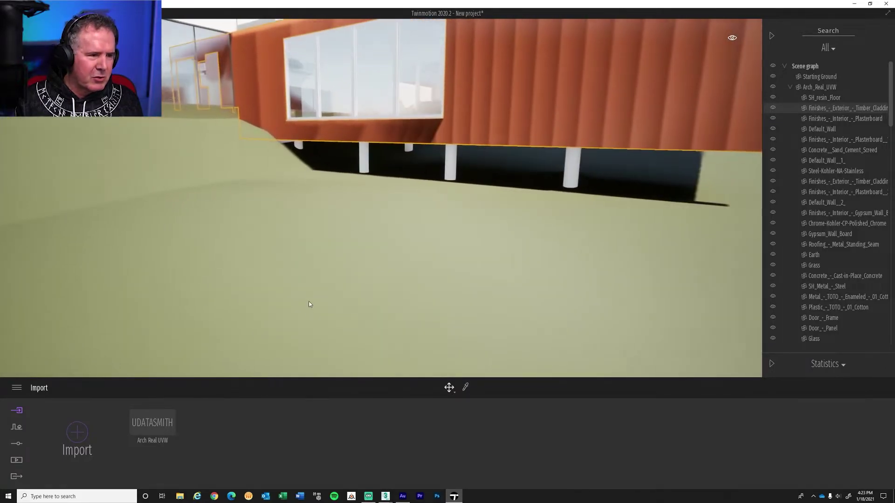
pyautogui.scroll(3, 309, 305)
pyautogui.scroll(-6, 309, 306)
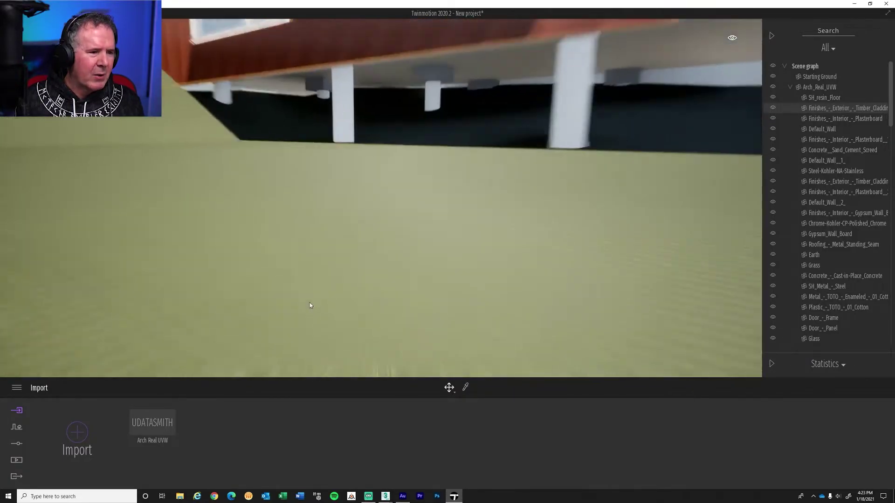
pyautogui.moveTo(311, 303); pyautogui.dragTo(368, 174)
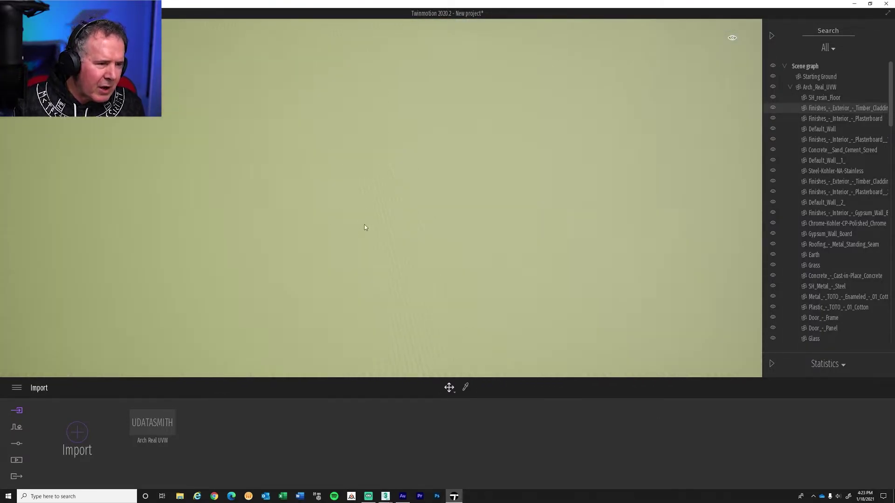
pyautogui.scroll(-5, 365, 226)
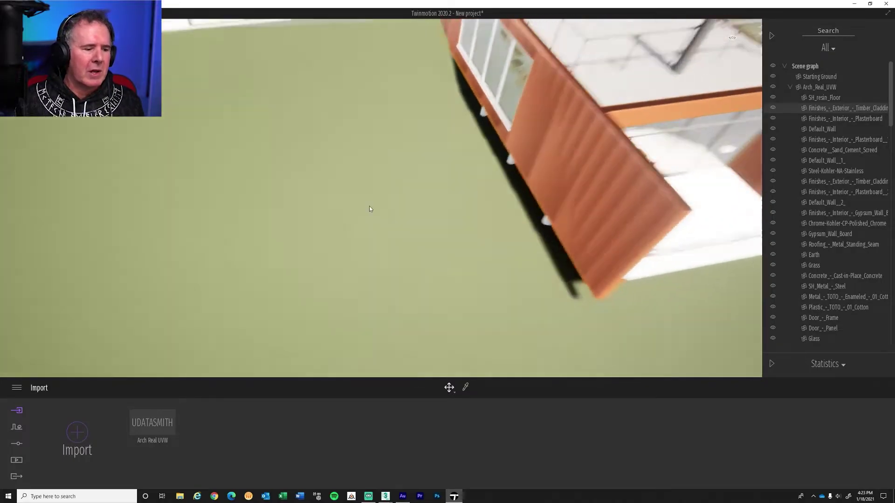
# In 3ds Max, close the Slate Material Editor and frame the chair, then return to Twinmotion
pyautogui.click(421, 464)
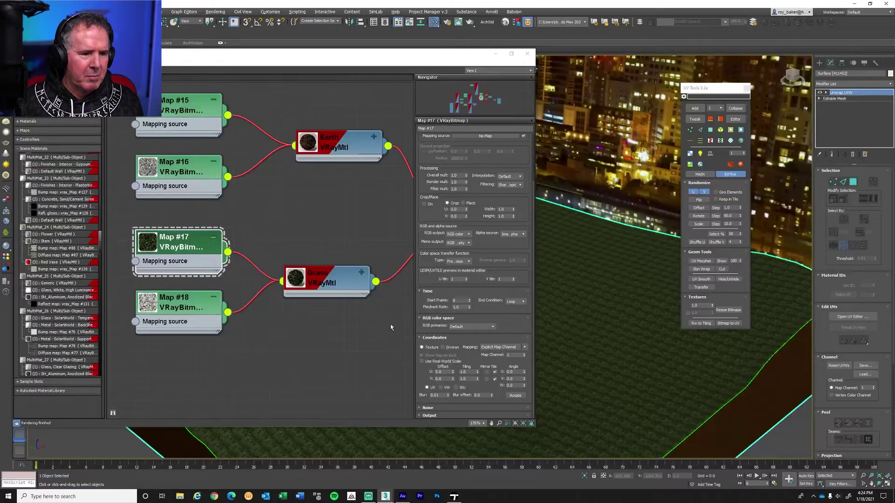
pyautogui.click(527, 53)
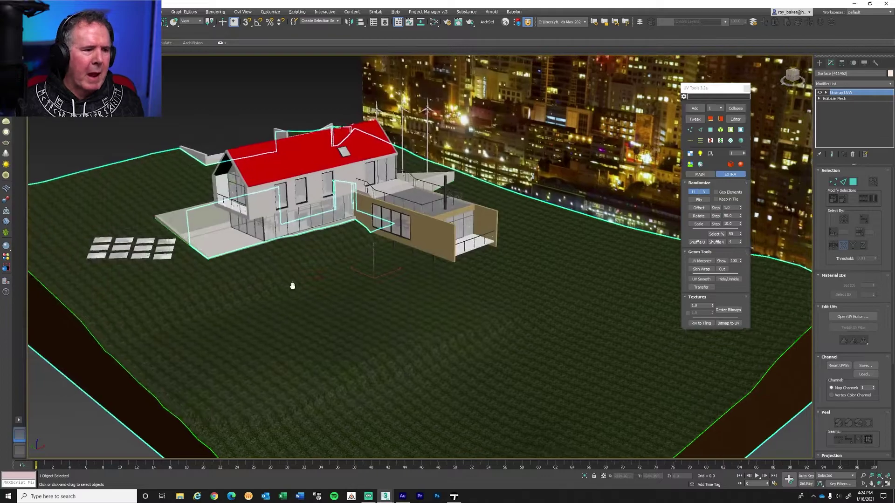
pyautogui.moveTo(293, 286); pyautogui.dragTo(301, 291, button='middle')
pyautogui.scroll(15, 455, 266)
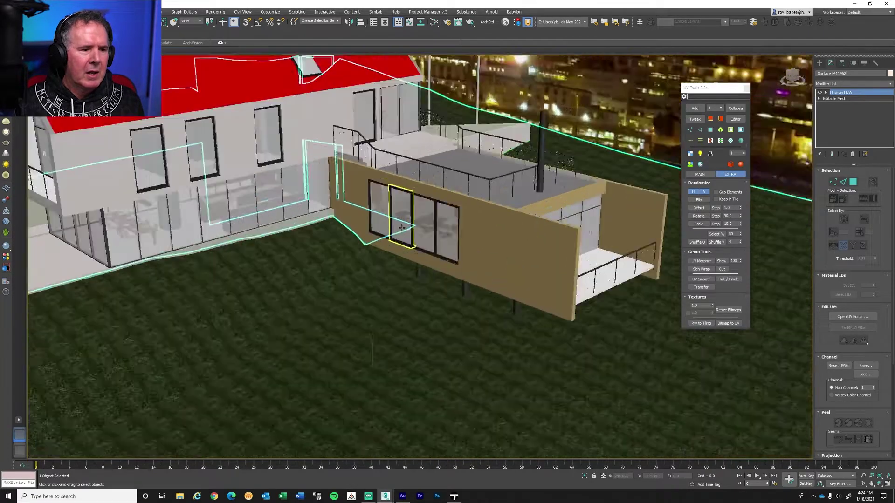
pyautogui.scroll(5, 552, 244)
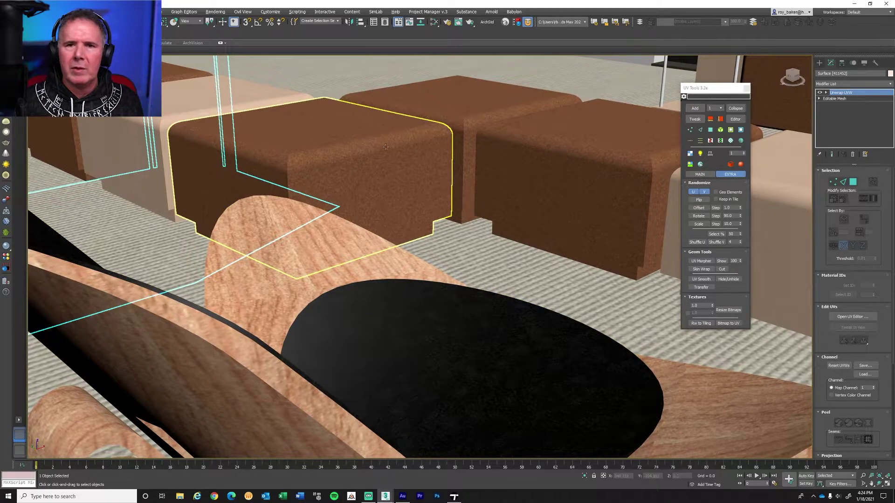
pyautogui.scroll(-2, 235, 271)
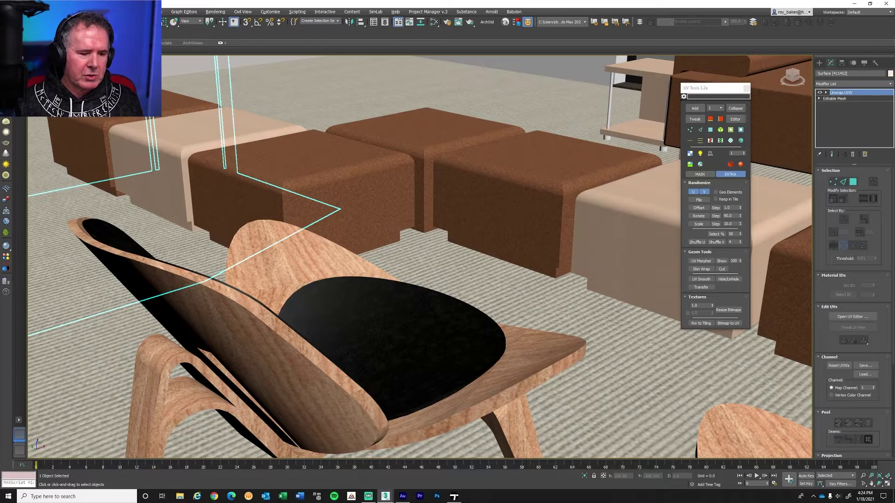
pyautogui.click(454, 497)
pyautogui.scroll(2, 563, 65)
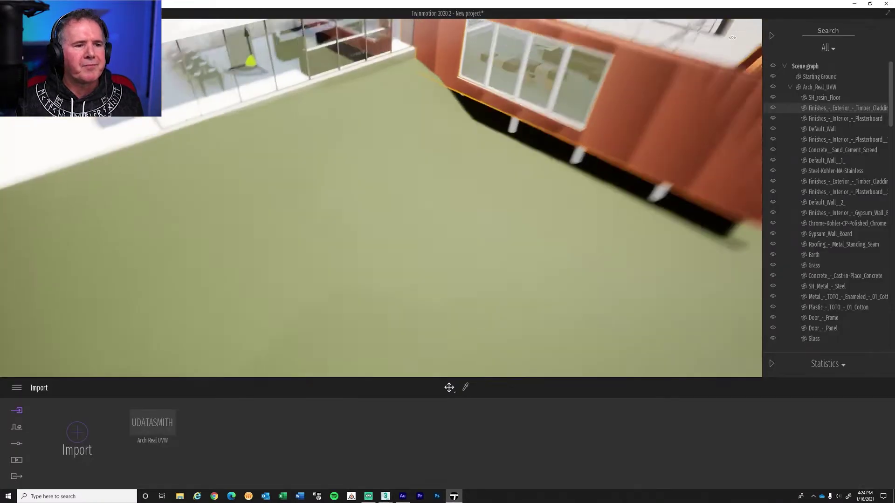
pyautogui.moveTo(467, 86); pyautogui.dragTo(577, 69, button='right')
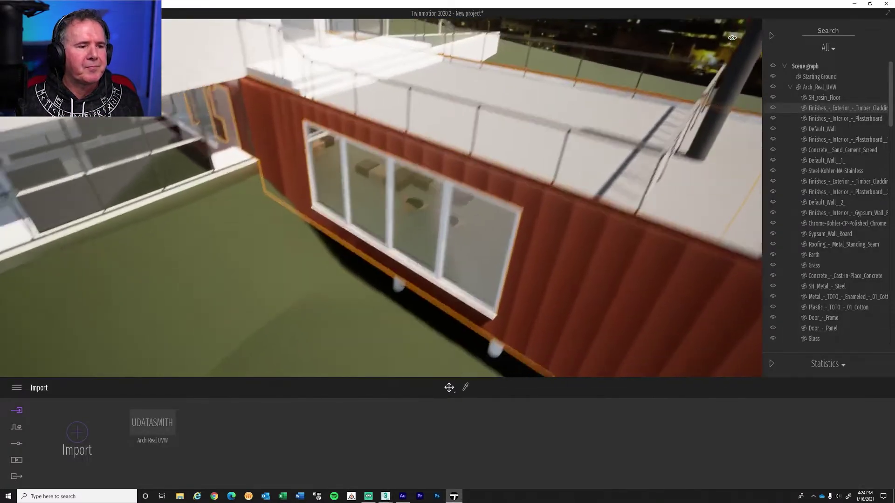
pyautogui.scroll(6, 532, 165)
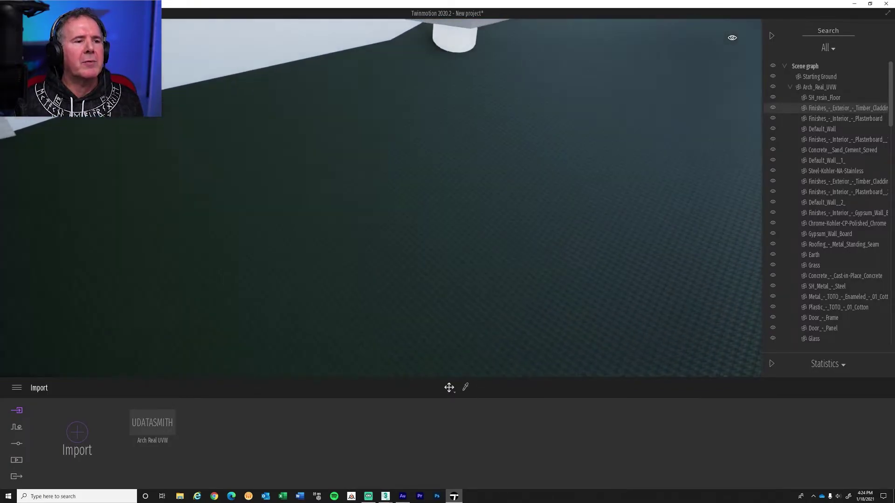
pyautogui.scroll(5, 382, 198)
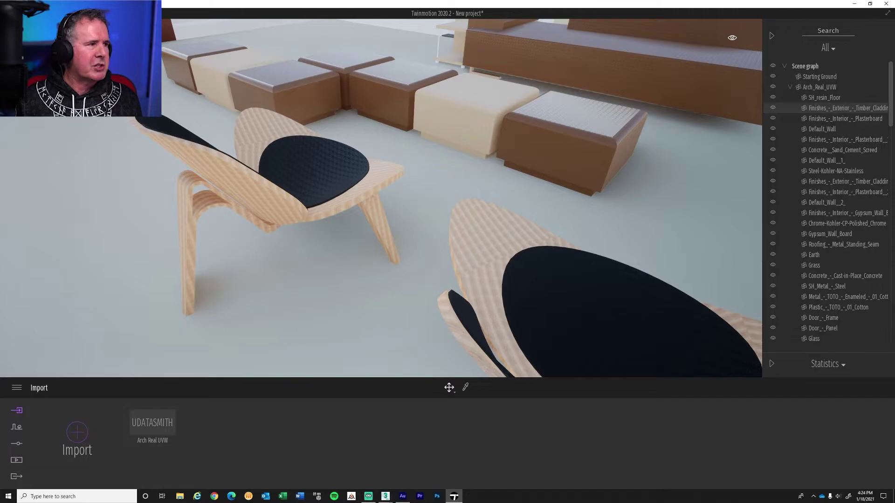
# Start a new Twinmotion project, discarding the current one without saving
pyautogui.click(10, 13)
pyautogui.click(28, 37)
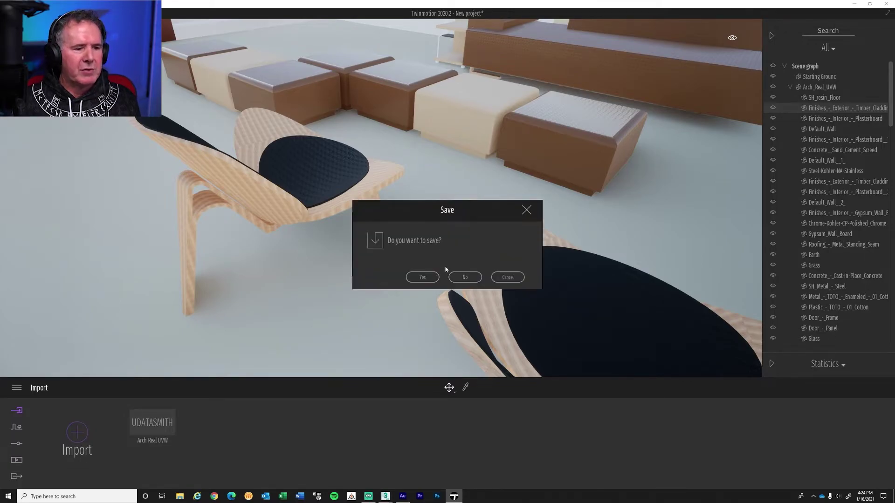
pyautogui.click(459, 278)
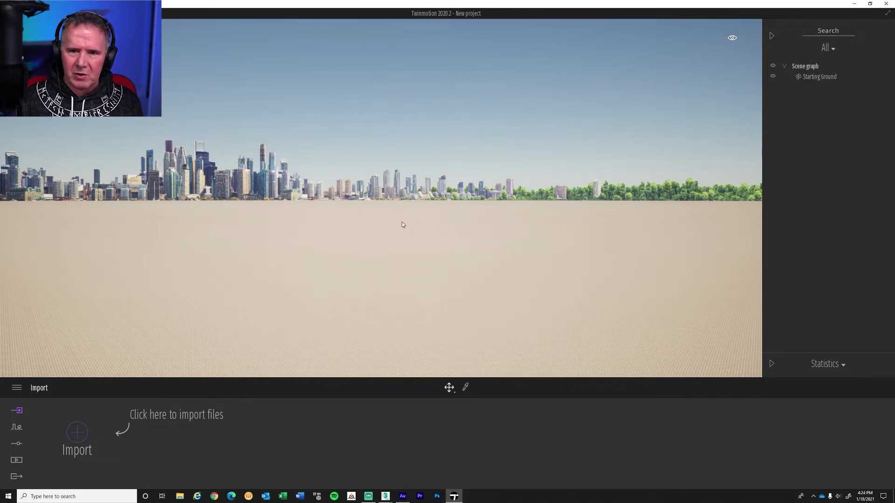
# Import the Arch Unwrapped.udatasmith file into the new project
pyautogui.click(84, 437)
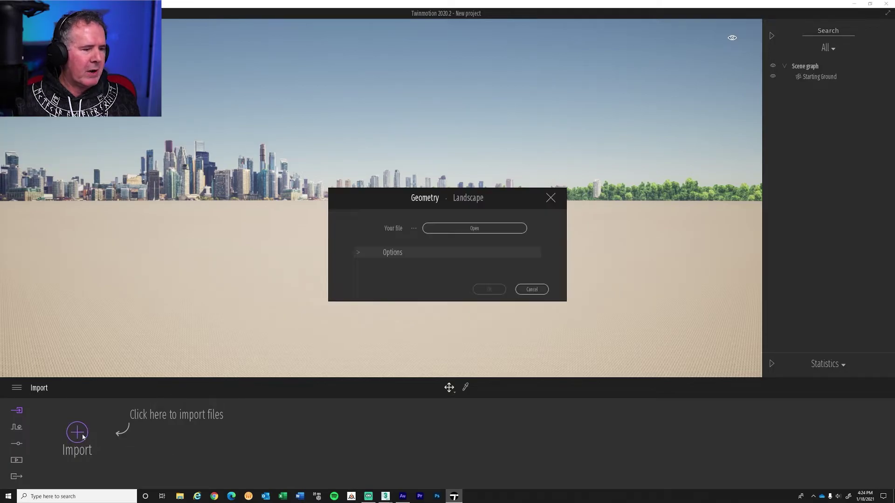
pyautogui.click(437, 230)
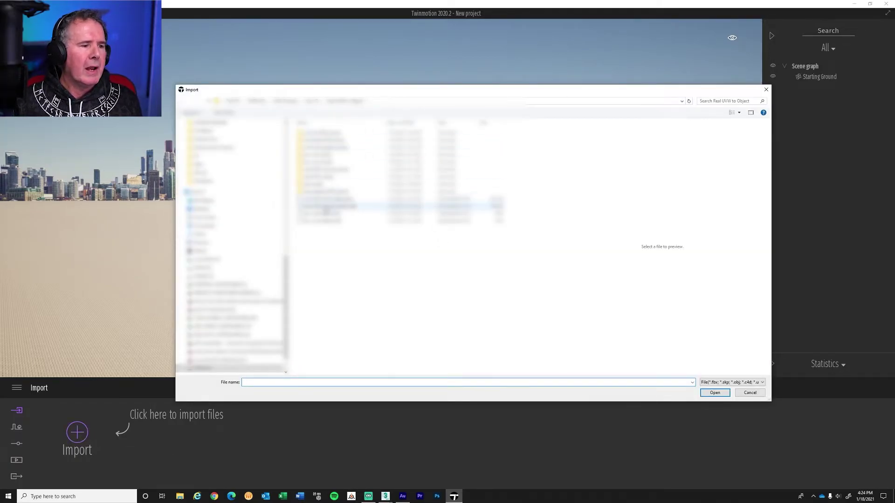
pyautogui.click(350, 206)
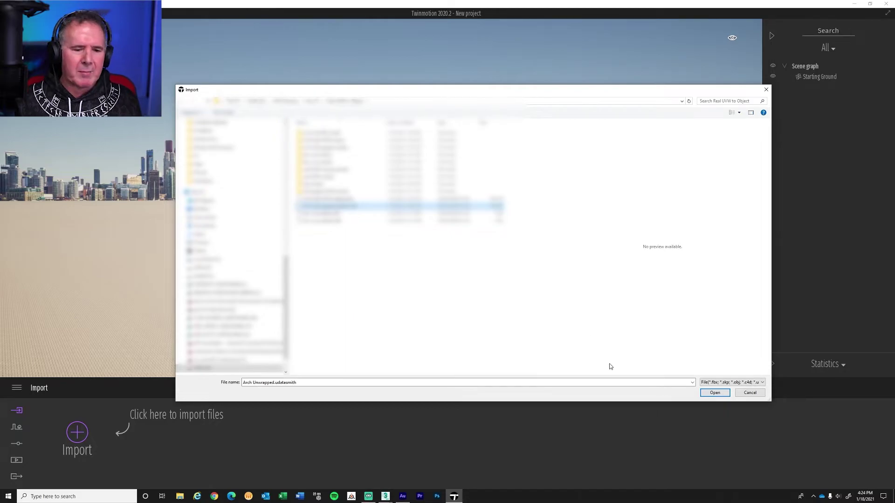
pyautogui.click(714, 393)
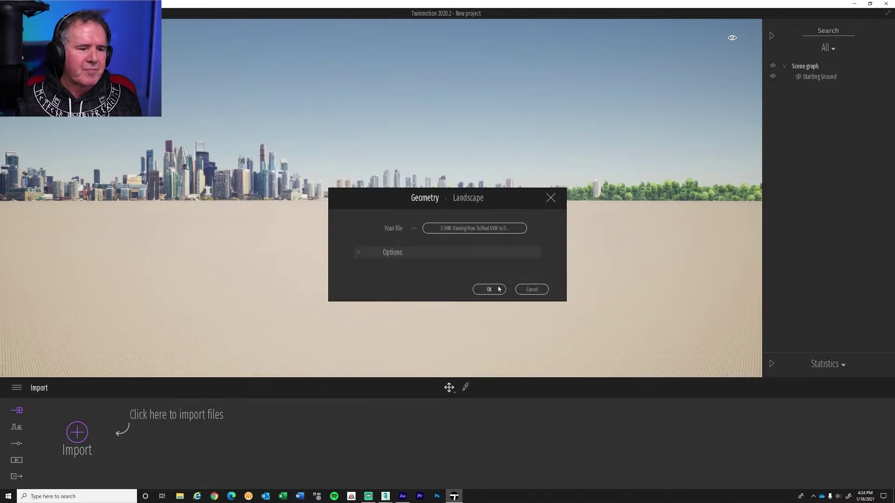
pyautogui.click(489, 289)
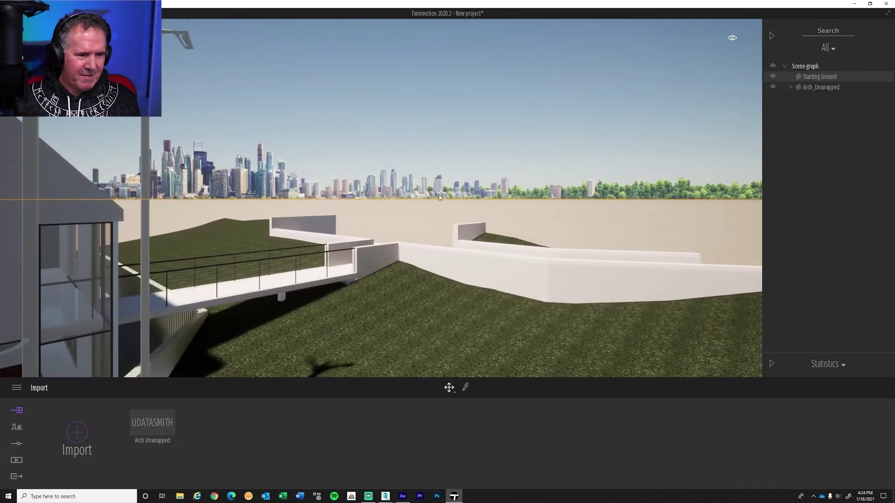
pyautogui.moveTo(439, 197); pyautogui.dragTo(205, 248)
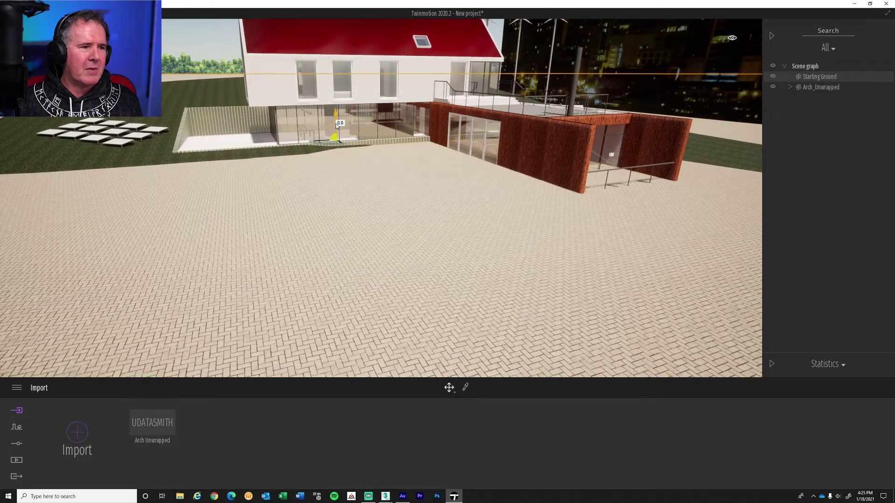
pyautogui.moveTo(337, 125); pyautogui.dragTo(345, 152)
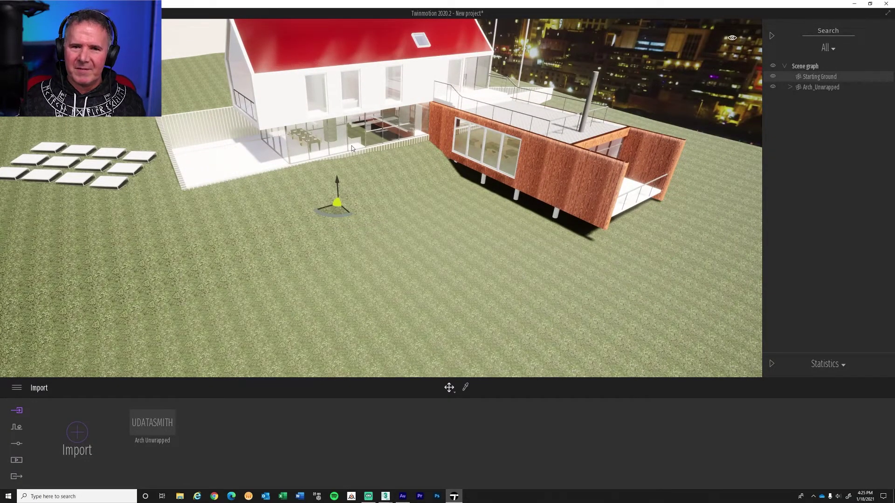
pyautogui.scroll(5, 634, 201)
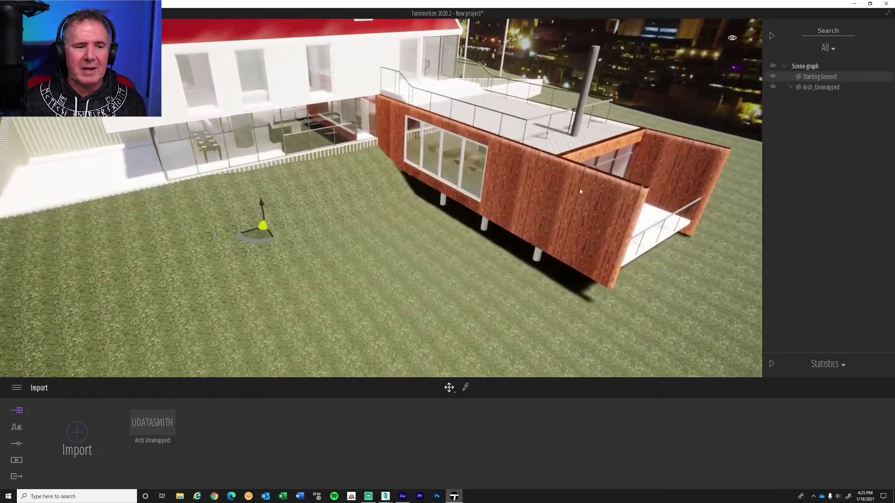
pyautogui.scroll(2, 443, 163)
pyautogui.scroll(5, 562, 161)
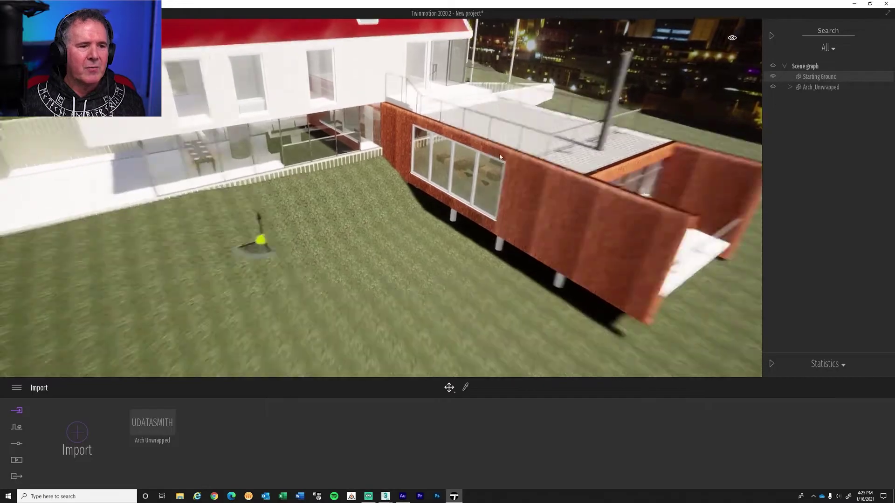
pyautogui.scroll(5, 613, 190)
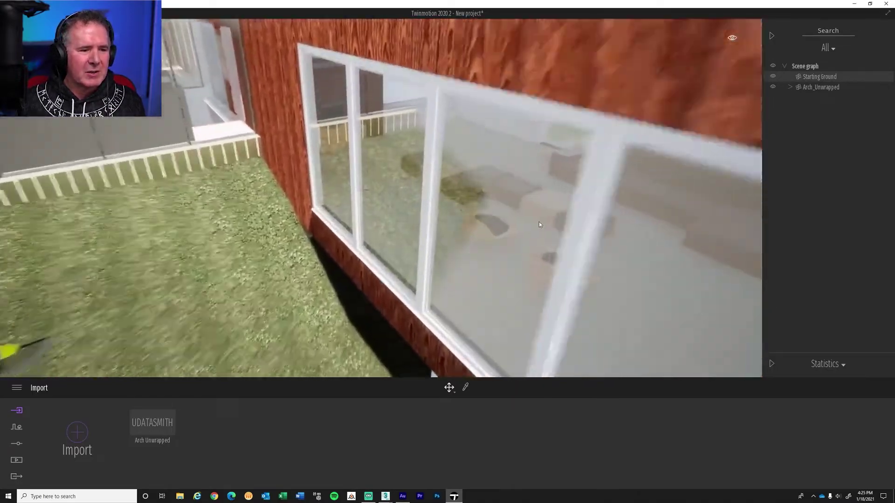
pyautogui.scroll(5, 381, 198)
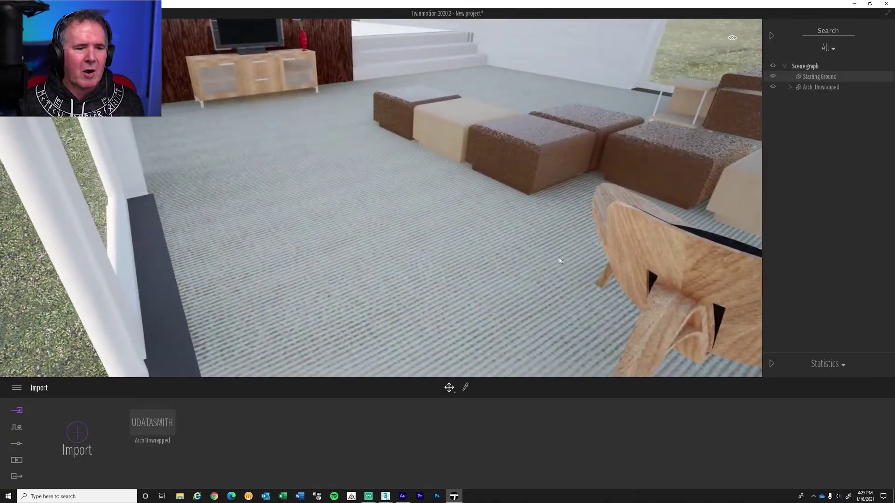
pyautogui.scroll(-1, 629, 276)
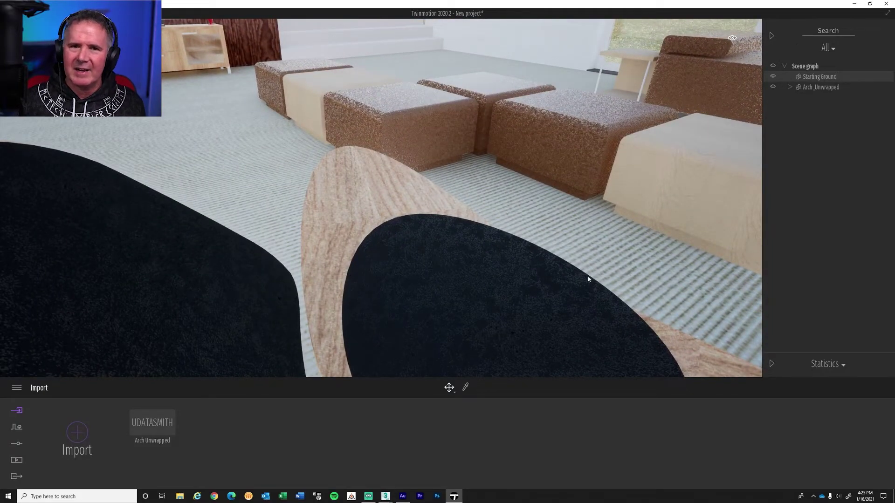
pyautogui.scroll(-5, 560, 277)
pyautogui.scroll(-3, 553, 239)
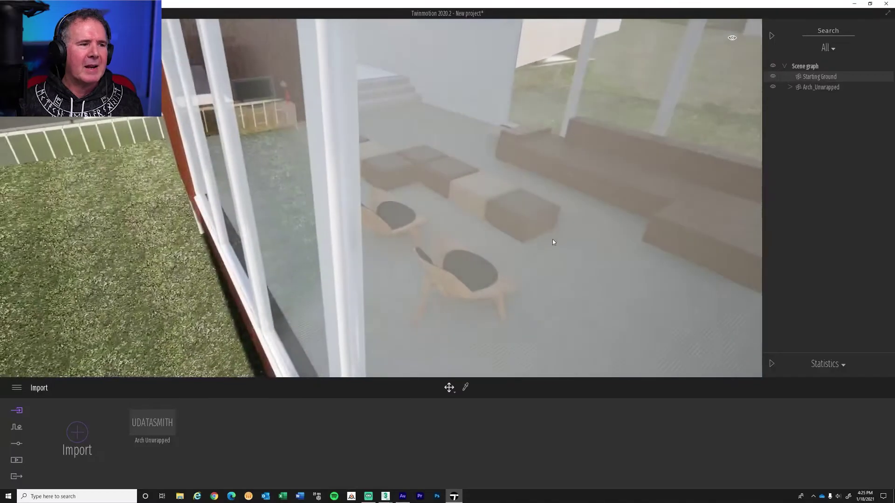
pyautogui.moveTo(552, 239); pyautogui.dragTo(373, 251, button='right')
pyautogui.scroll(8, 33, 135)
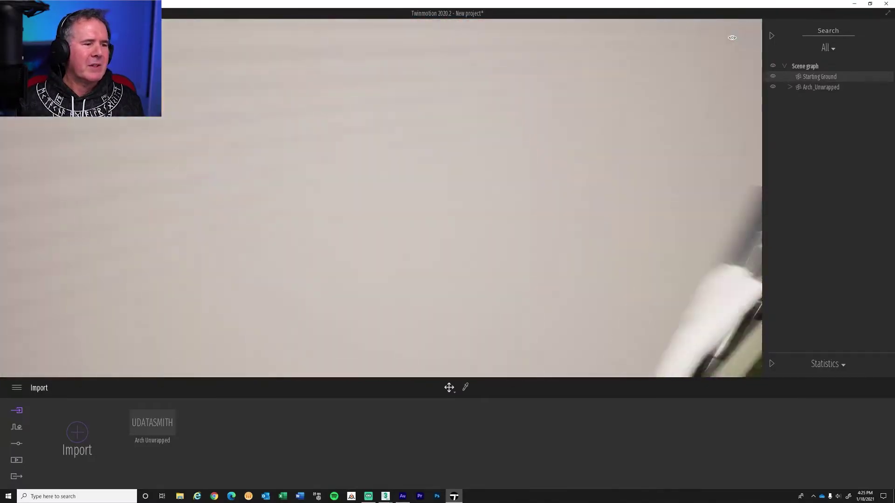
pyautogui.scroll(4, 36, 139)
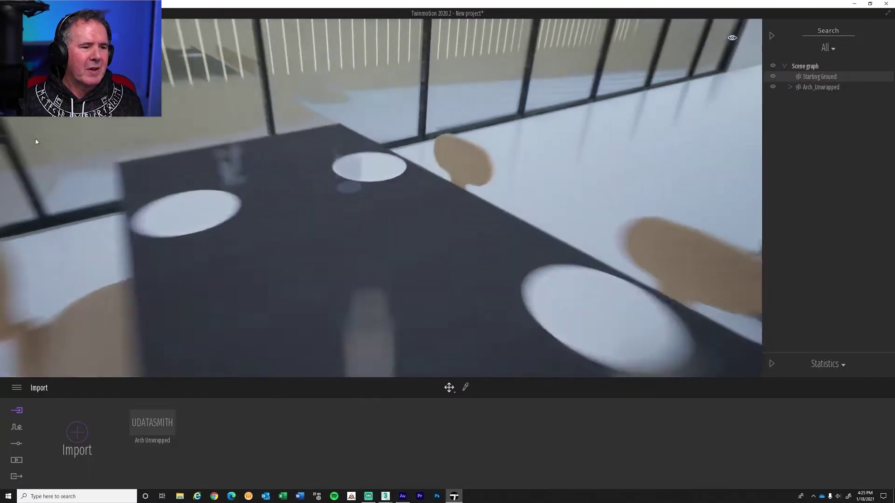
pyautogui.scroll(-5, 36, 139)
pyautogui.moveTo(202, 139); pyautogui.dragTo(300, 147, button='right')
pyautogui.scroll(4, 300, 146)
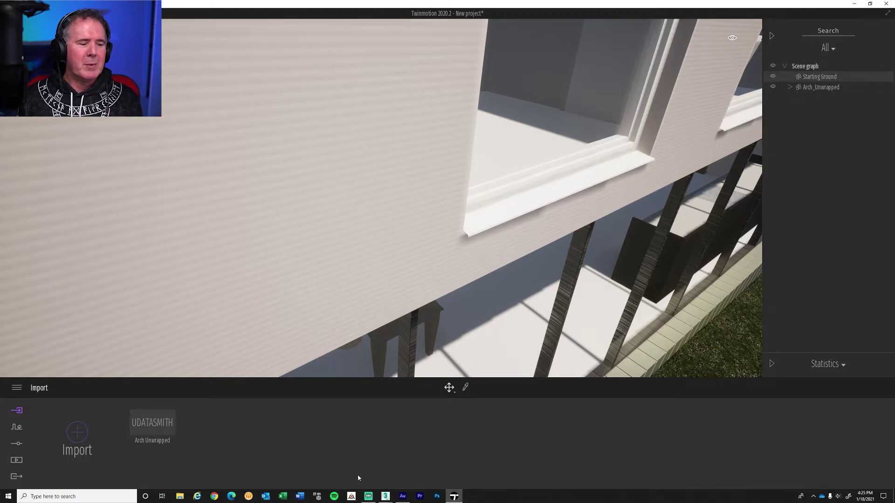
pyautogui.moveTo(373, 497)
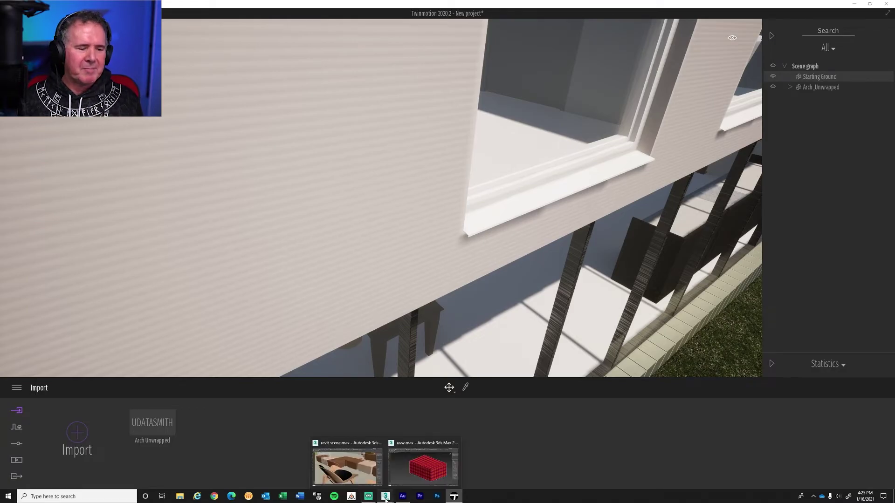
# Bring 3ds Max forward, move the UV Tools floater left, and select the side table
pyautogui.click(353, 459)
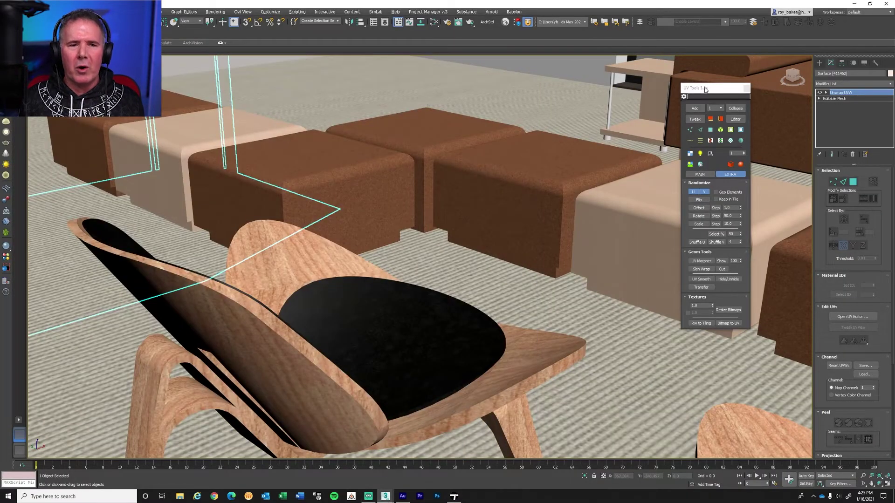
pyautogui.moveTo(705, 89); pyautogui.dragTo(637, 90)
pyautogui.click(641, 72)
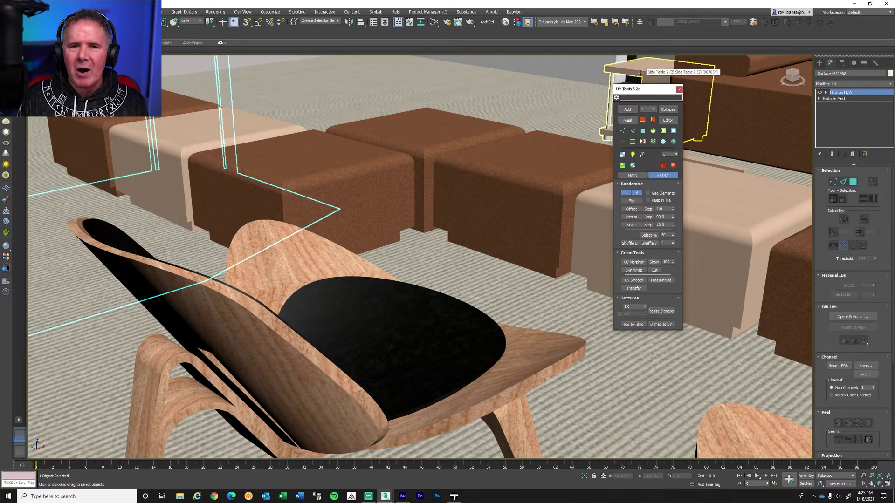